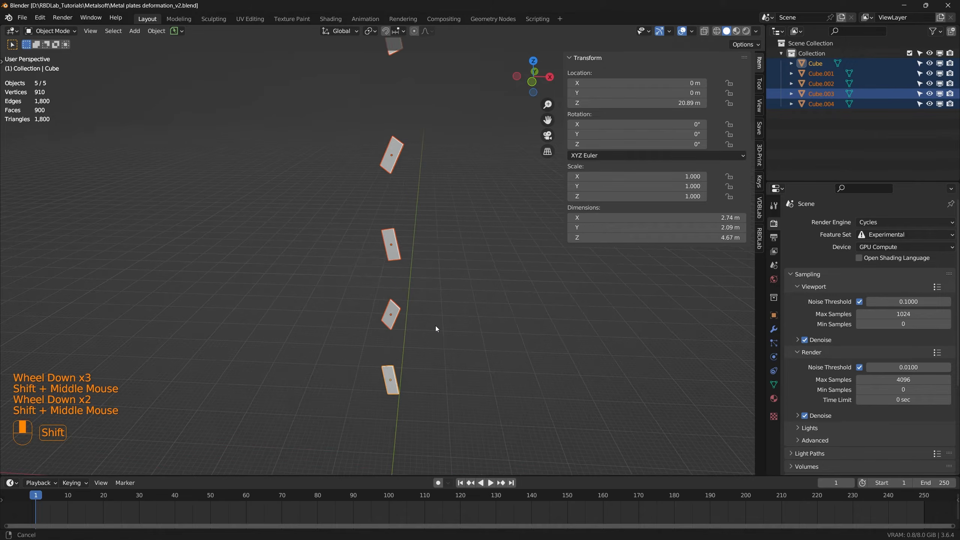
Examine the stack of five plates and the mesh subdivision of the lowest plate in Edit Mode, and return to Object Mode.
middle_drag(438, 378, 425, 374)
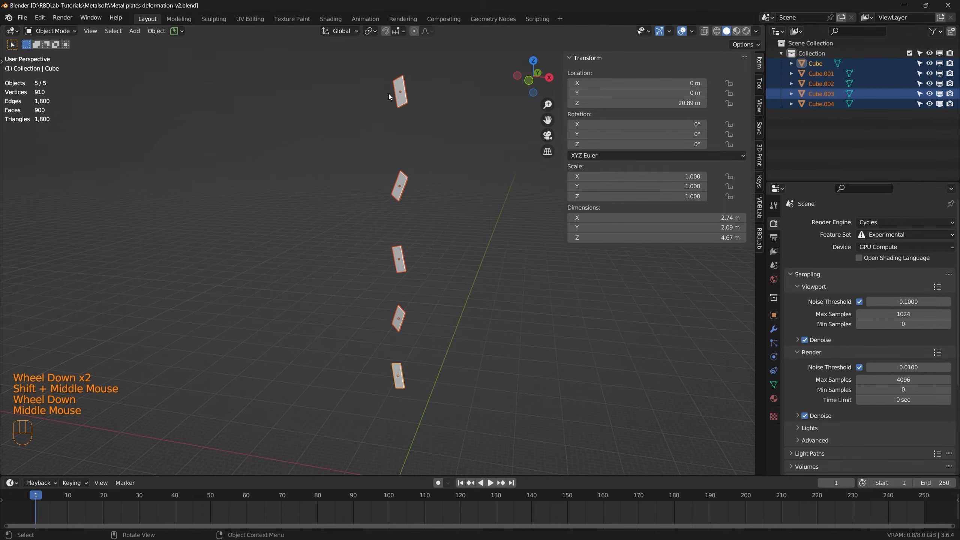
shift+middle_drag(436, 420, 452, 334)
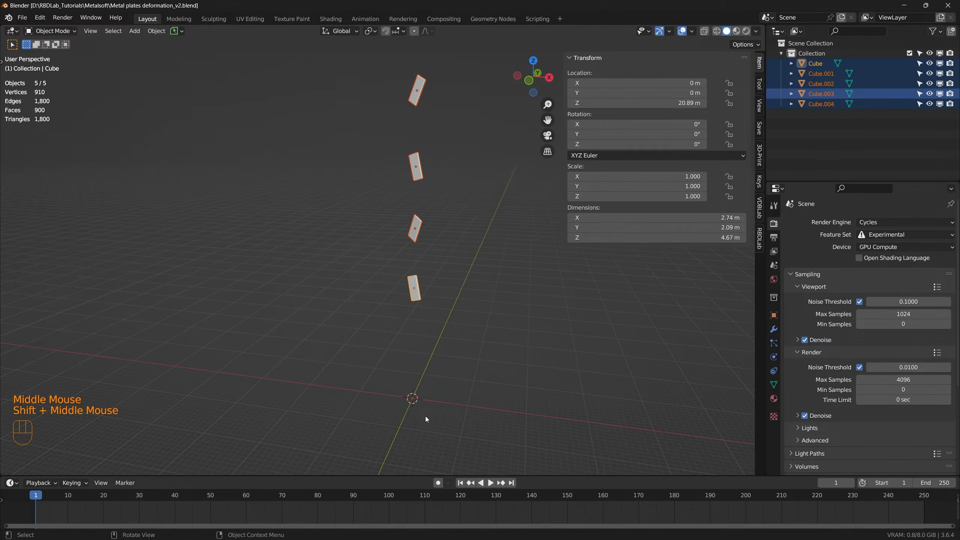
shift+middle_drag(447, 236, 444, 322)
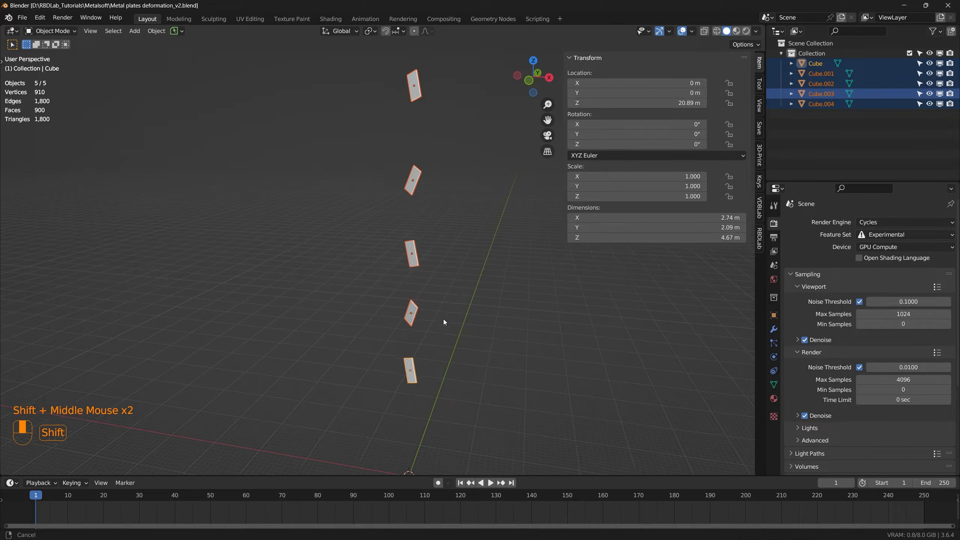
scroll(439, 366, up, 4)
shift+middle_drag(425, 387, 488, 388)
scroll(480, 334, up, 3)
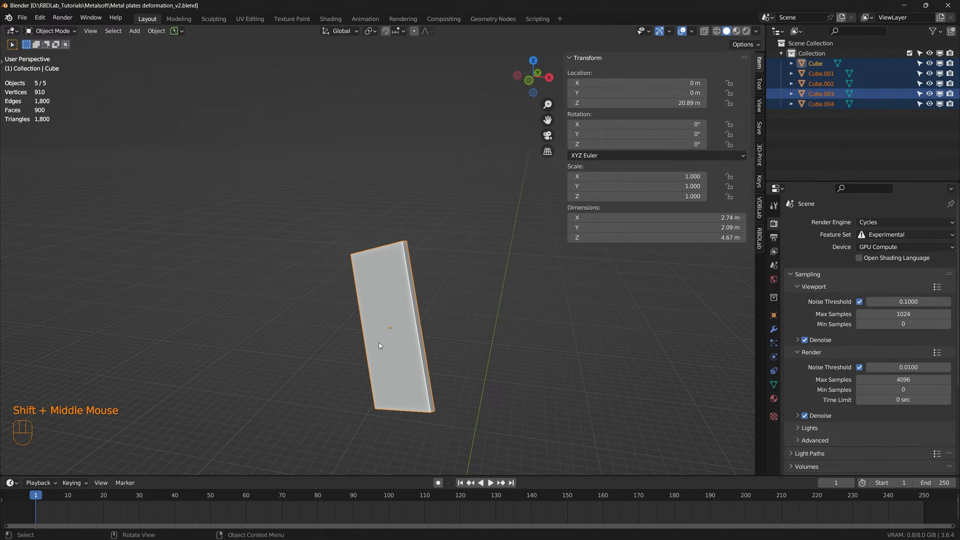
shift+middle_drag(412, 357, 414, 332)
key(Tab)
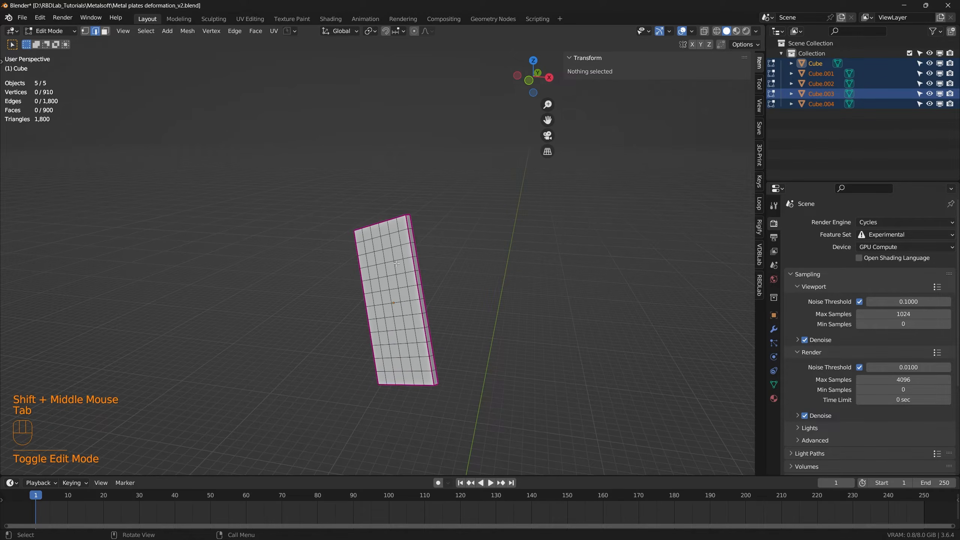
scroll(398, 301, up, 2)
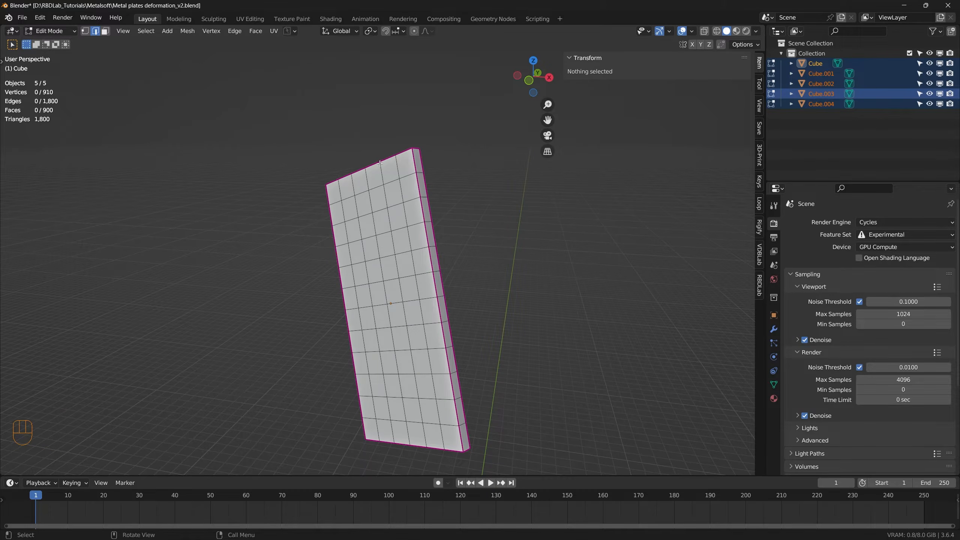
scroll(424, 384, up, 4)
scroll(424, 385, down, 1)
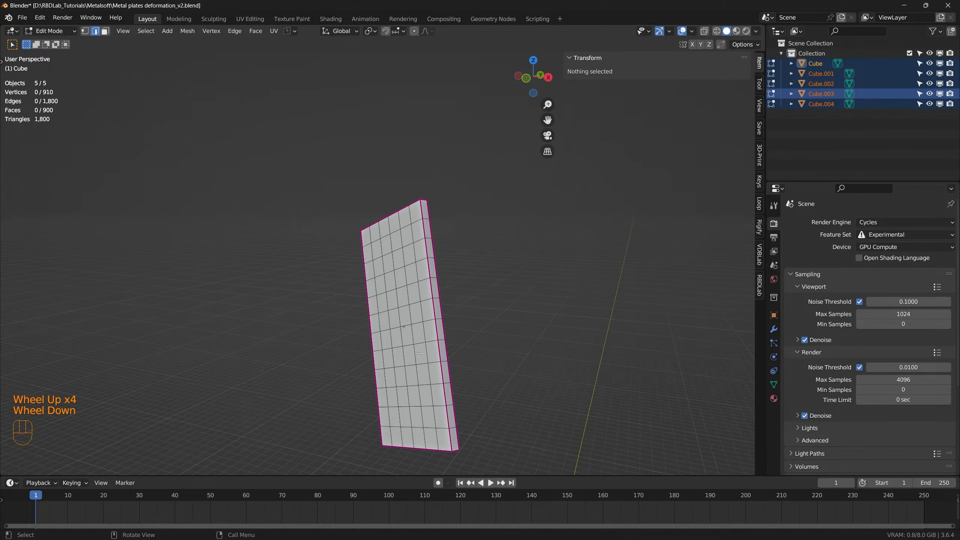
shift+middle_drag(424, 385, 425, 353)
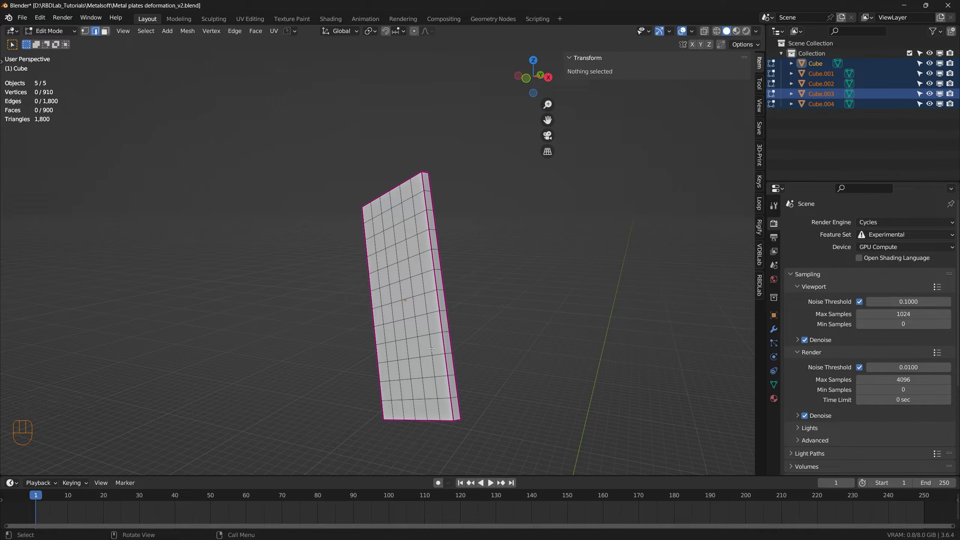
click(50, 31)
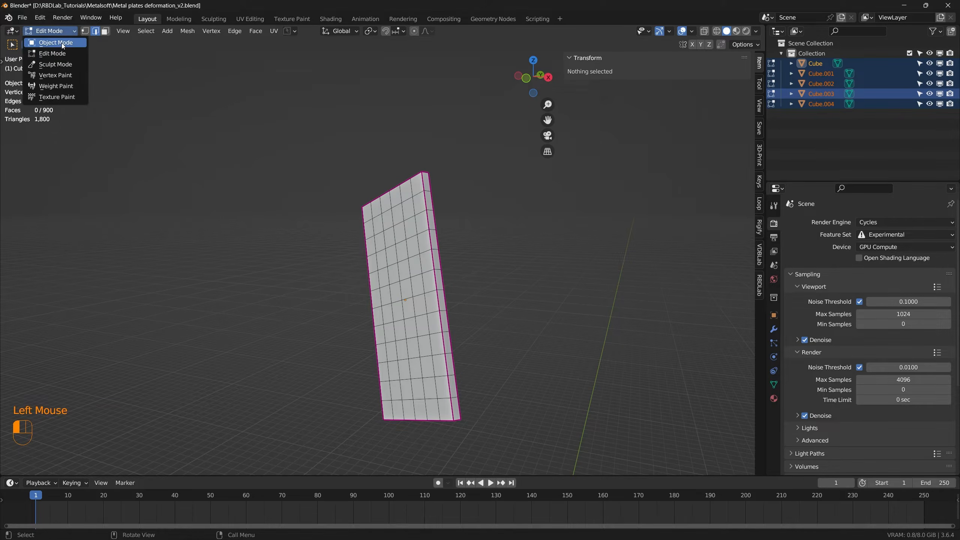
click(49, 42)
Add a standard RBDLab scatter with density 50 to all five selected plates and accept it.
scroll(356, 280, down, 6)
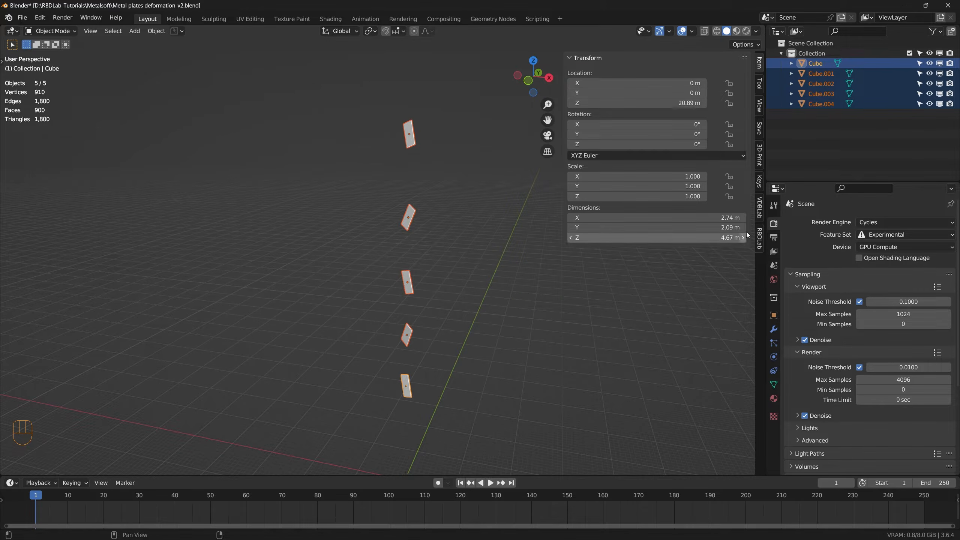
click(759, 238)
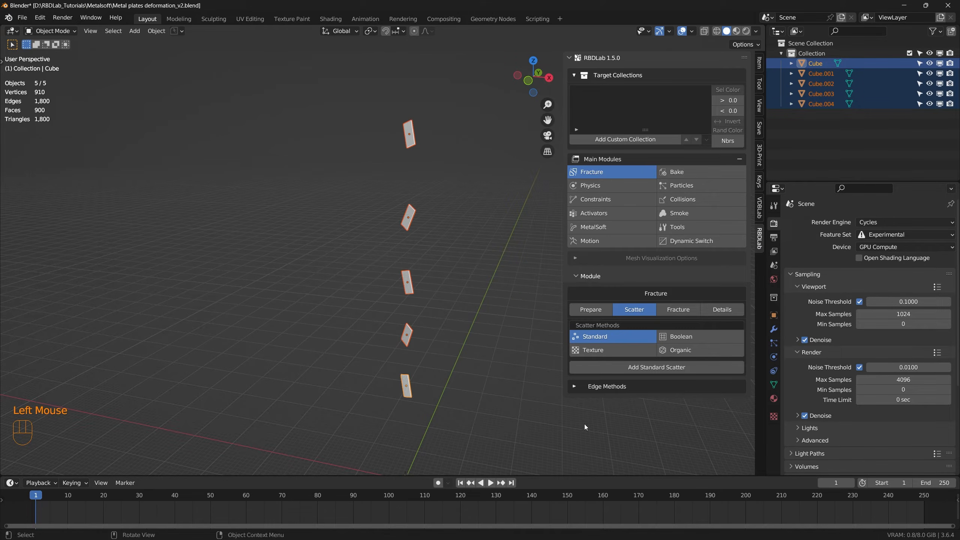
click(666, 370)
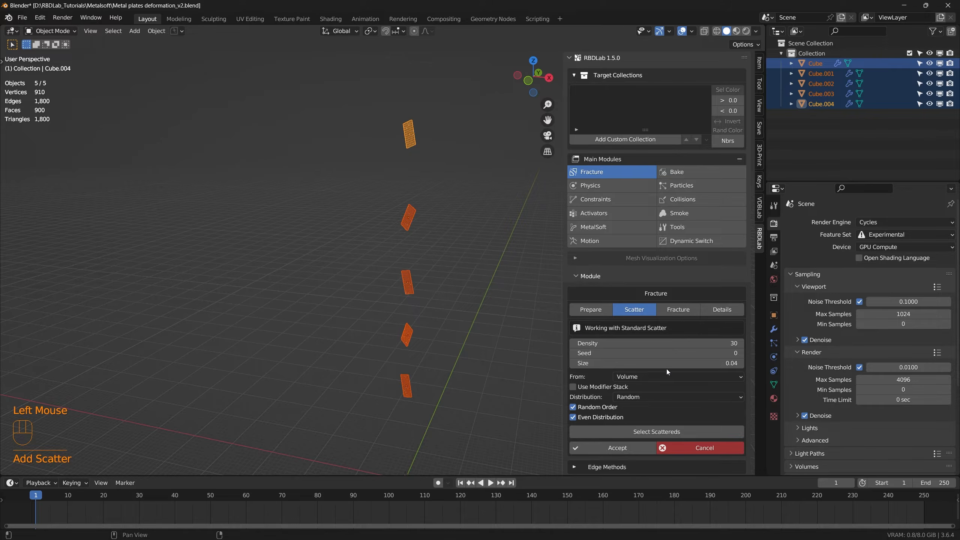
double_click(719, 344)
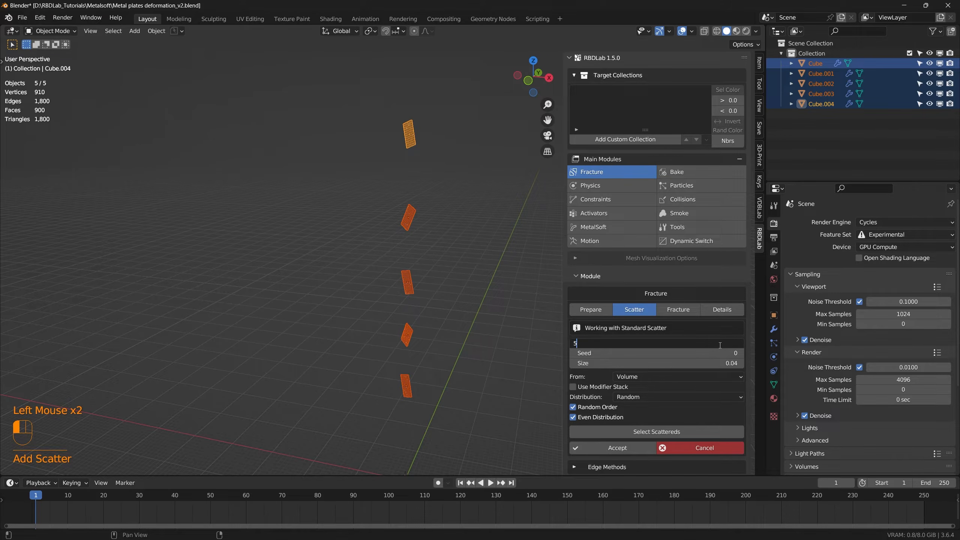
text(50)
key(Return)
scroll(642, 415, down, 2)
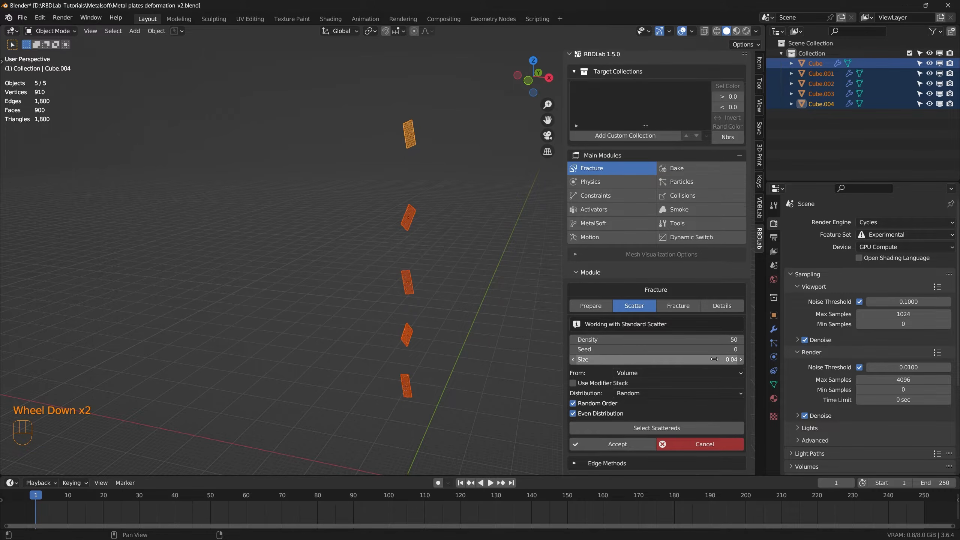
click(617, 440)
Fracture the plates from their own particles into a single output collection named Metal_plates_tc.
scroll(654, 401, down, 2)
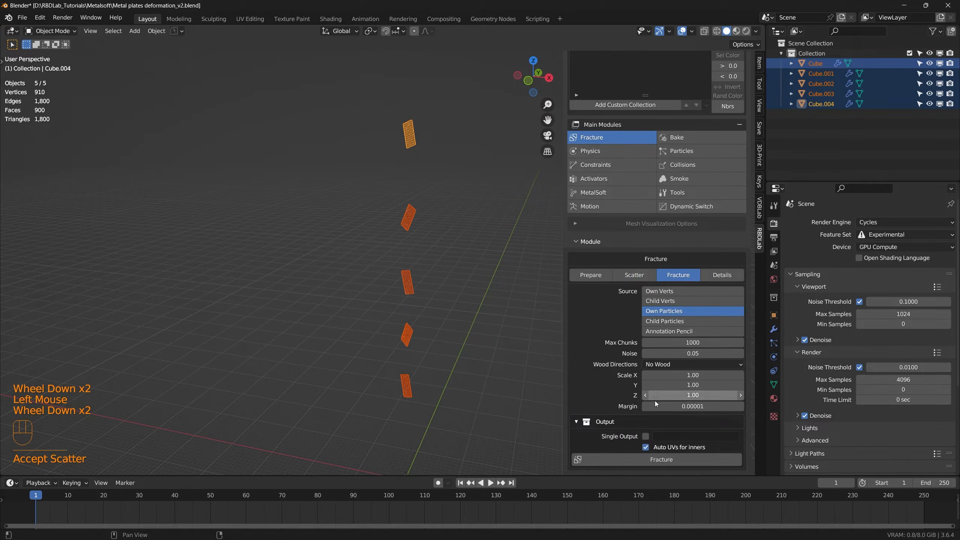
click(645, 436)
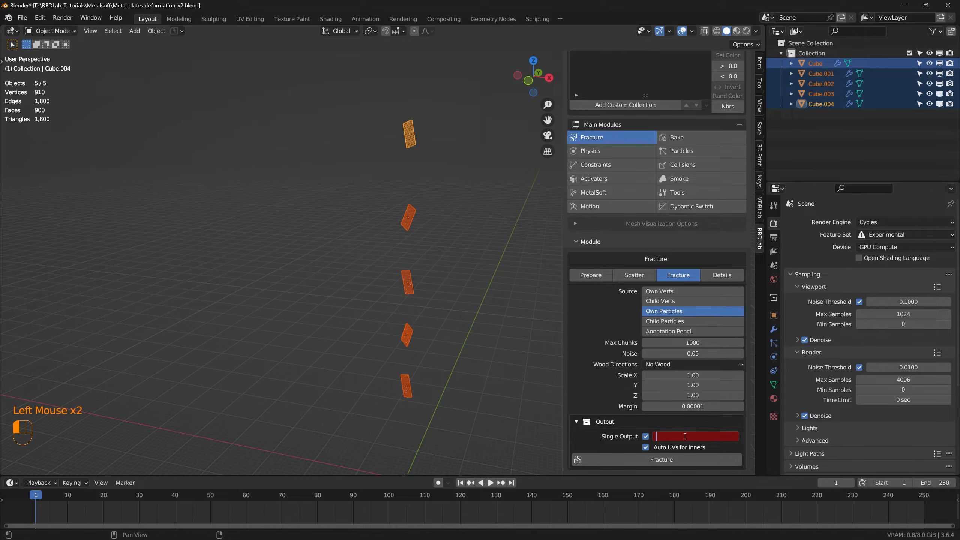
text(Metal )
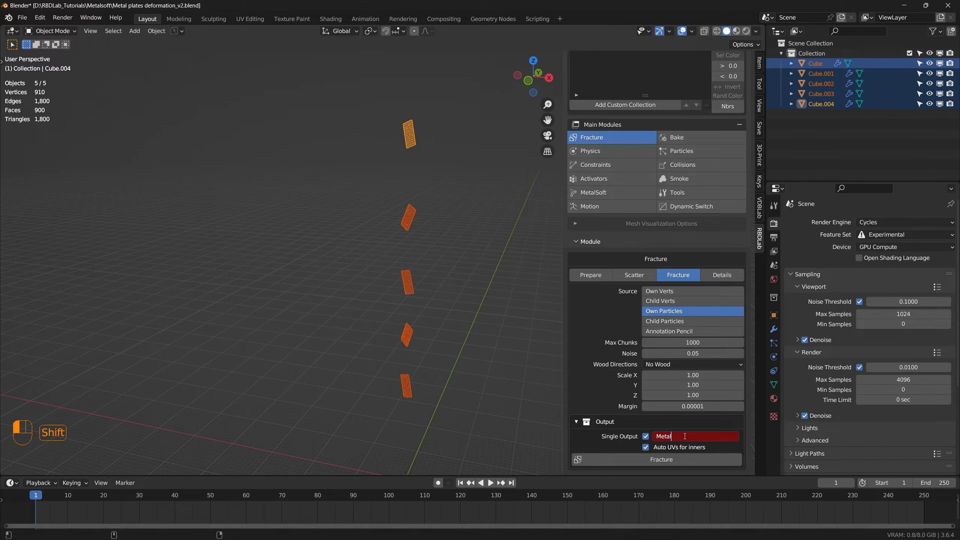
text(plates_tc)
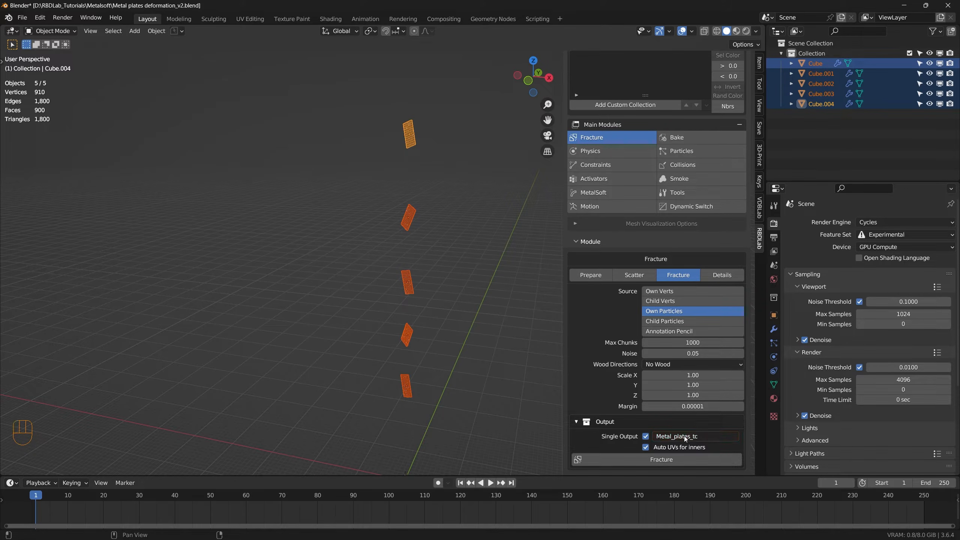
click(662, 462)
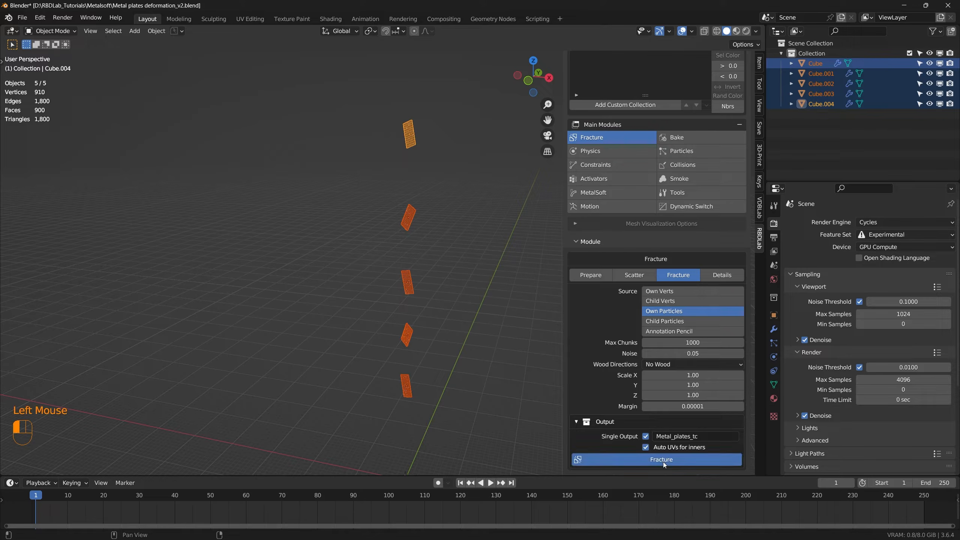
Apply the fracture to all plate chunks without extra details, inspect the fractured plates up close and deselect everything.
drag(460, 417, 338, 78)
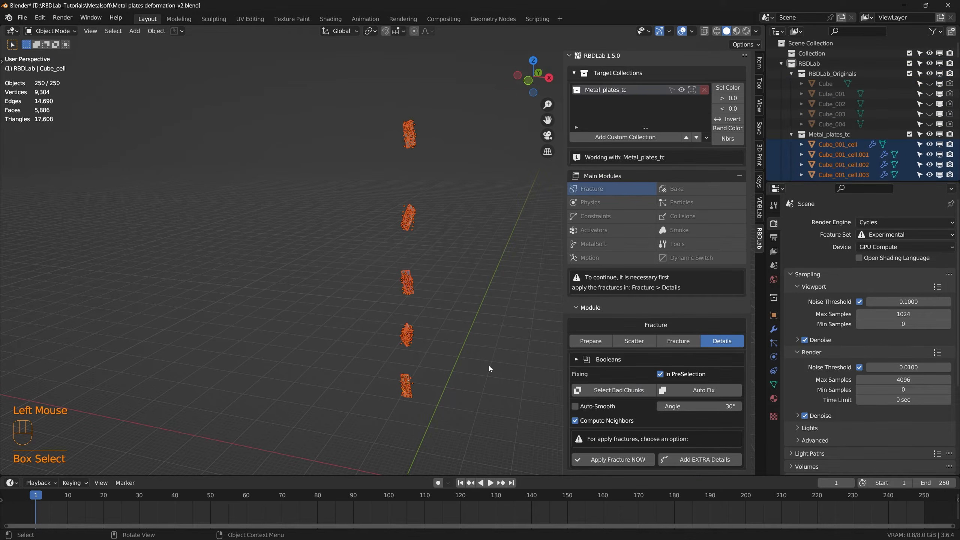
click(487, 400)
click(616, 456)
drag(530, 411, 287, 83)
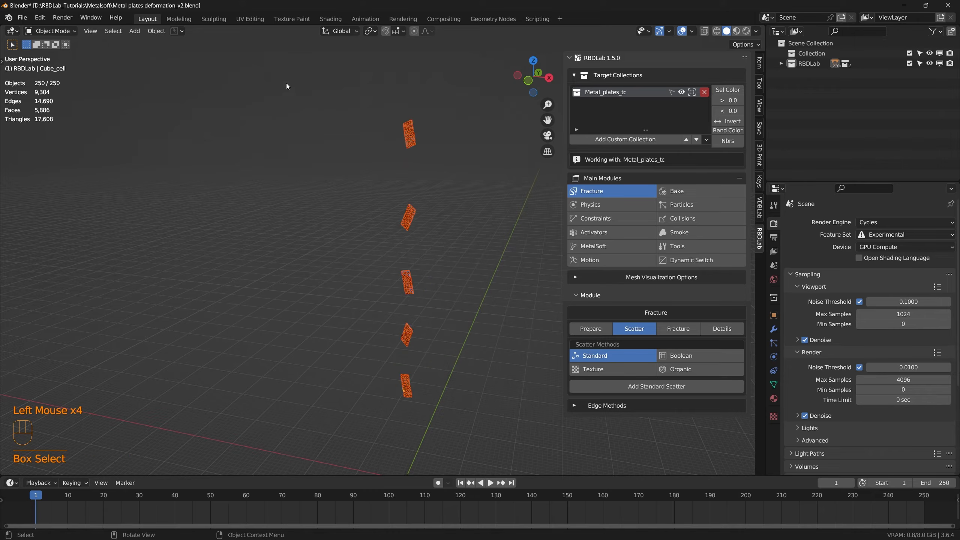
scroll(414, 375, up, 5)
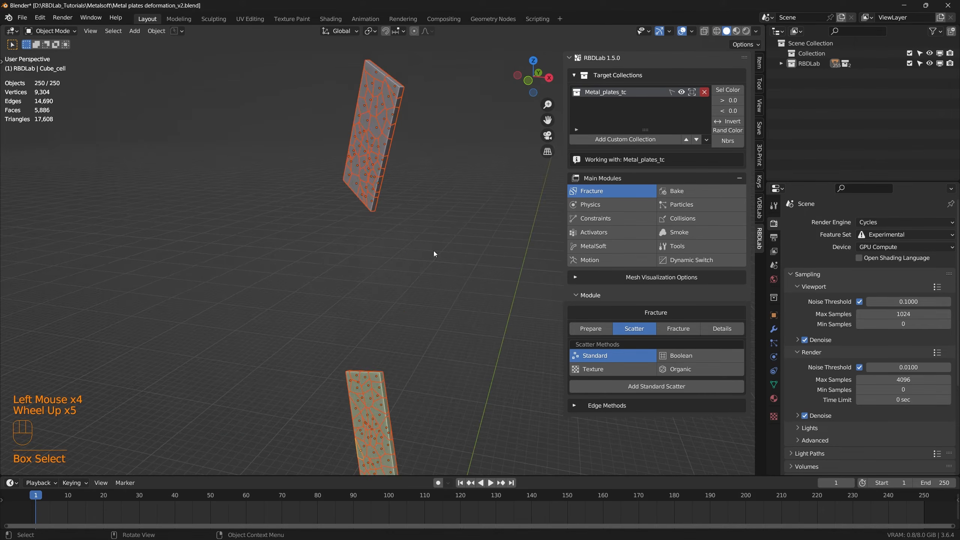
shift+middle_drag(434, 172, 416, 462)
shift+middle_drag(450, 161, 443, 219)
scroll(449, 346, down, 3)
click(442, 219)
Save the file and add an RBDLab physics ground beneath the stack of plates.
click(607, 206)
key(ctrl+s)
click(666, 347)
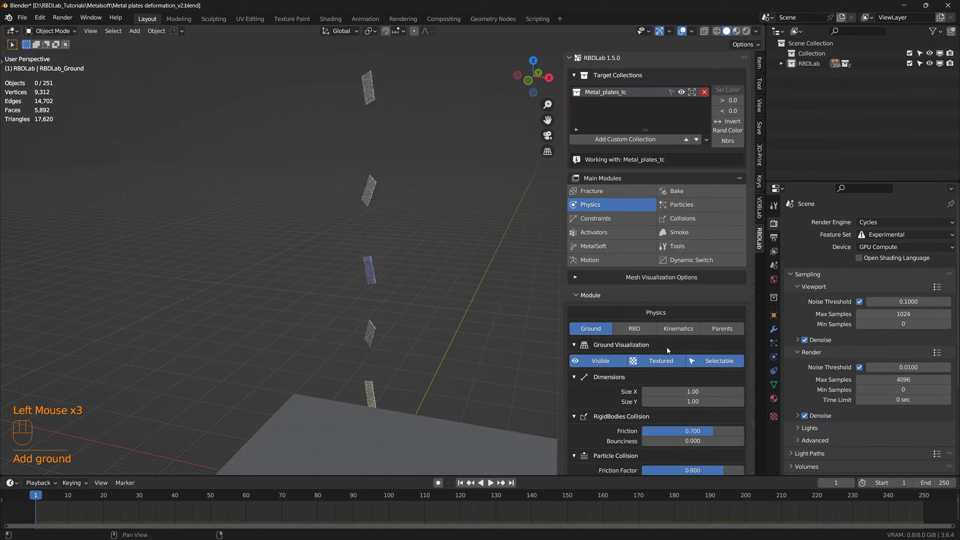
shift+middle_drag(488, 383, 480, 325)
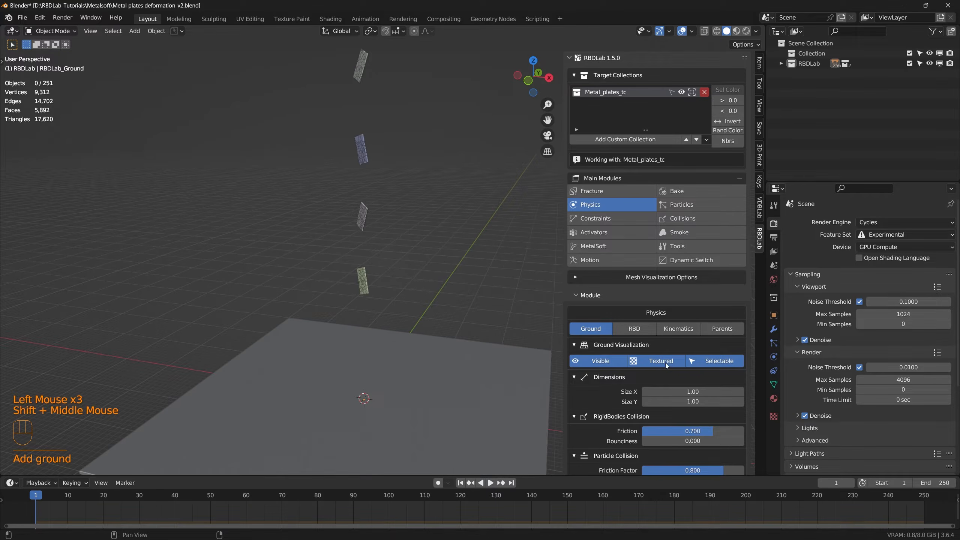
Add rigid bodies to the Metal_plates_tc chunks with the MetalSoft option enabled in the RigidBody settings.
click(635, 328)
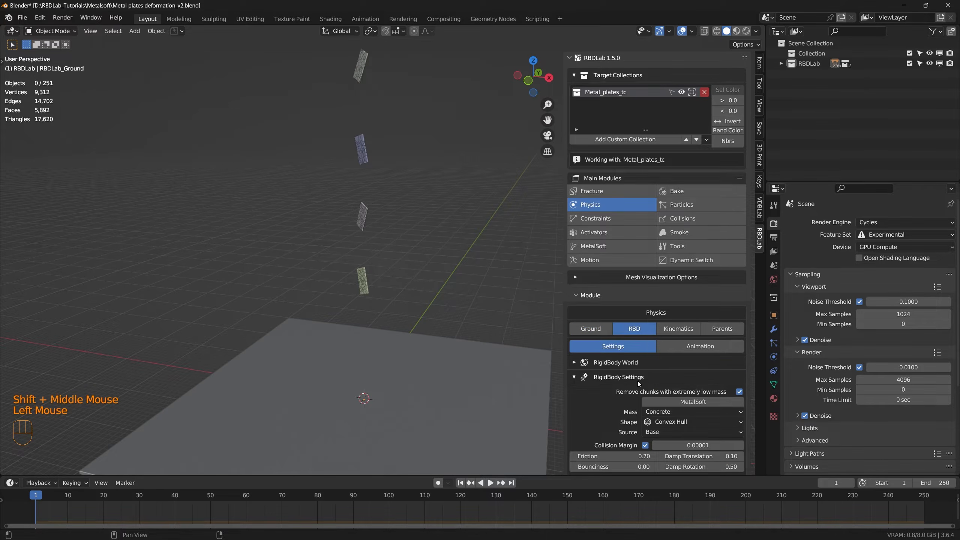
scroll(609, 389, down, 4)
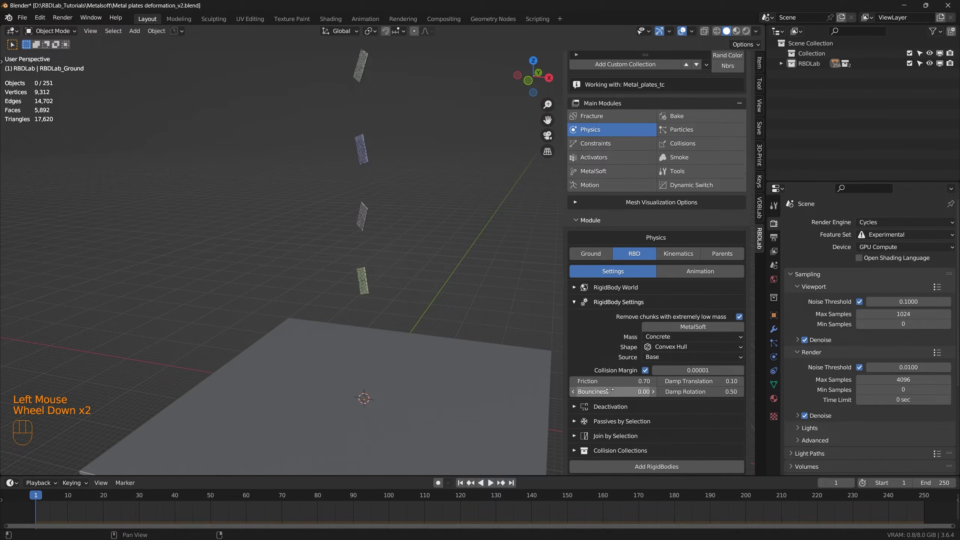
click(693, 321)
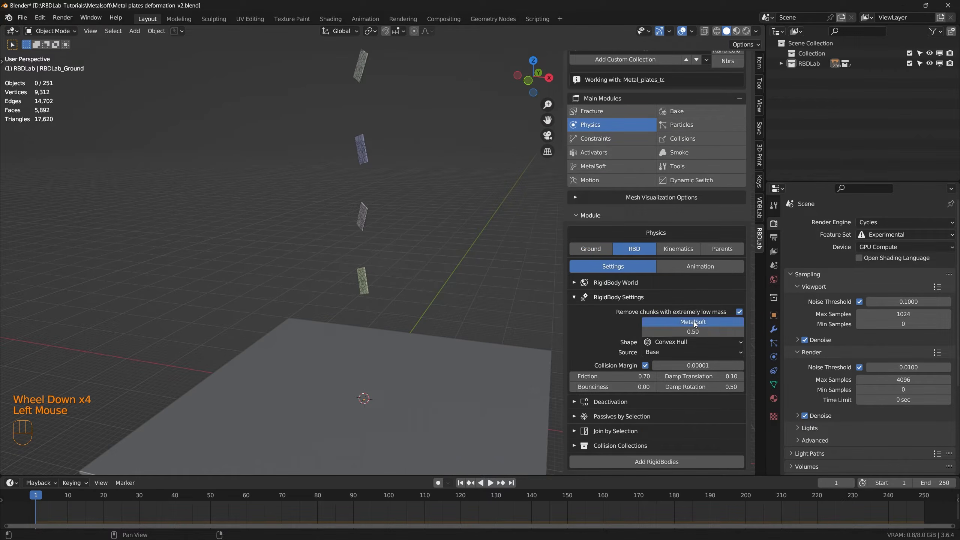
click(663, 462)
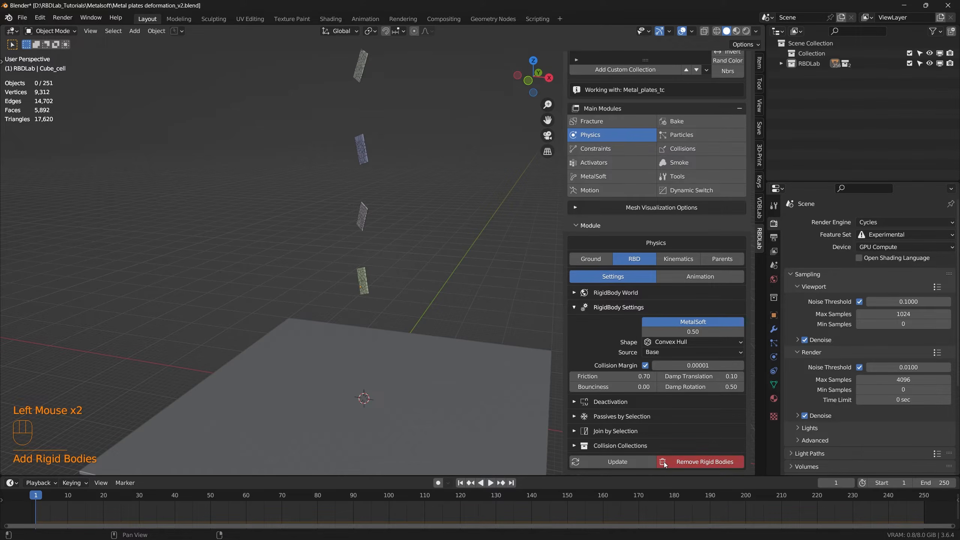
Create a Soft, non-breakable constraint group from the Metal_plates_tc collection with the 100 iterations override enabled.
scroll(620, 330, up, 2)
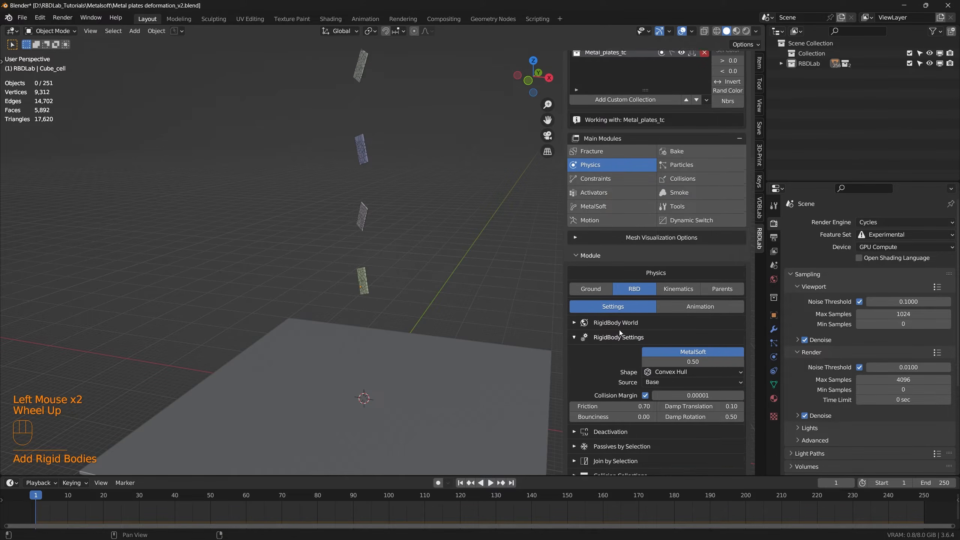
click(600, 218)
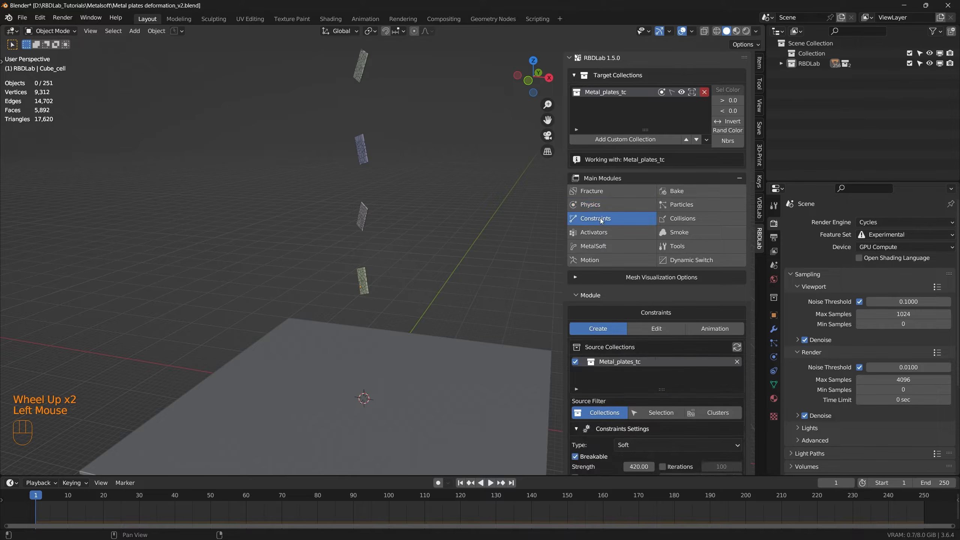
scroll(618, 374, down, 3)
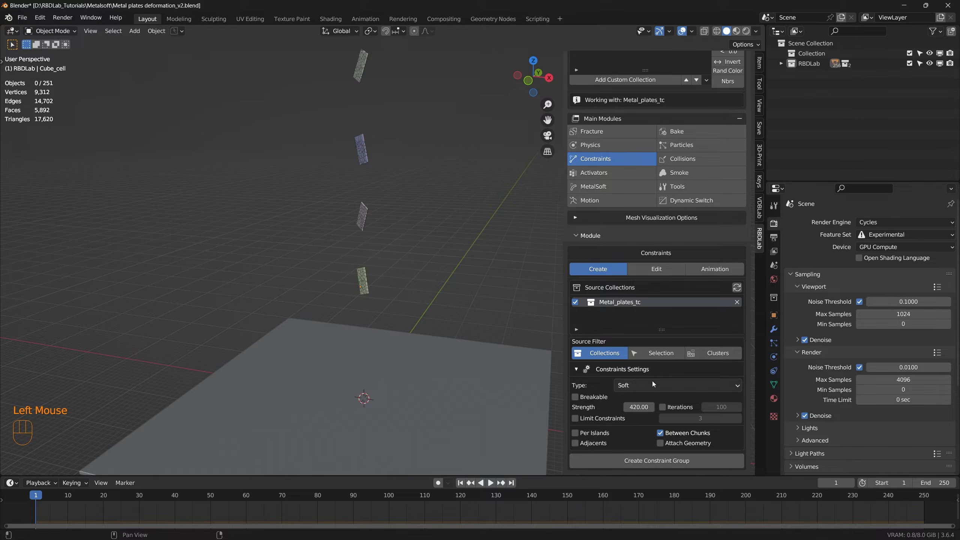
click(663, 407)
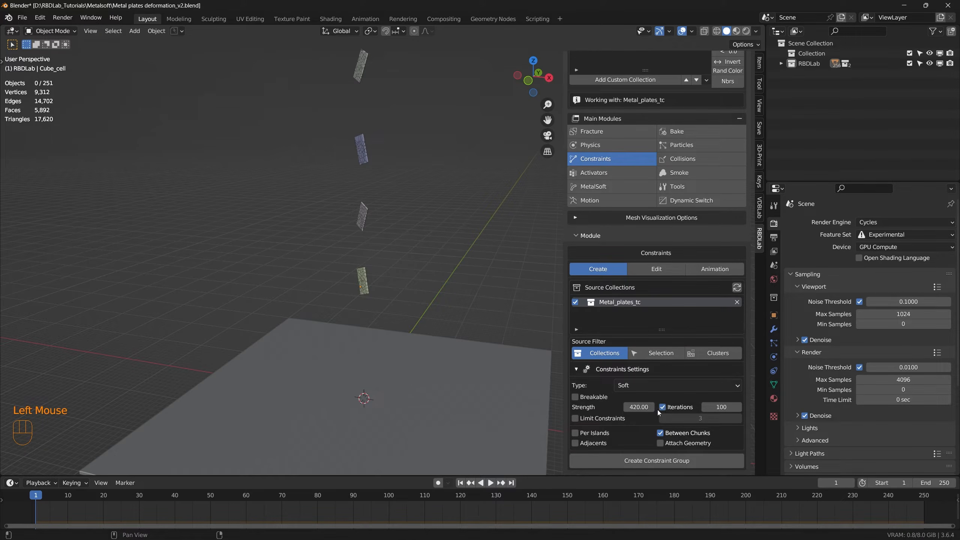
scroll(627, 423, down, 3)
click(649, 459)
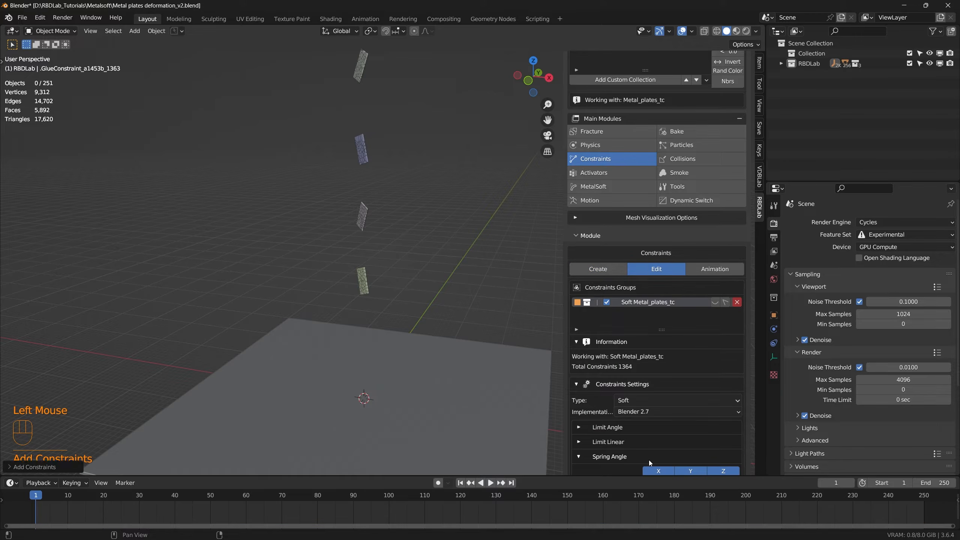
Show the Soft Metal_plates_tc constraints to examine them on the plates, hide them again and bring up the group's spring settings.
click(714, 302)
shift+middle_drag(503, 246, 445, 345)
scroll(409, 309, up, 2)
scroll(408, 309, up, 1)
shift+middle_drag(374, 357, 491, 325)
scroll(432, 296, down, 4)
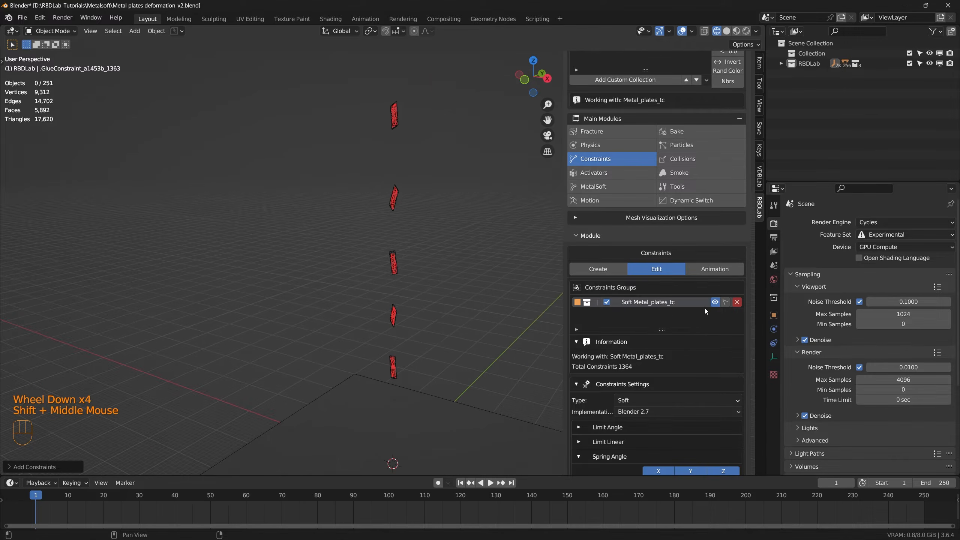
click(715, 301)
scroll(692, 368, down, 4)
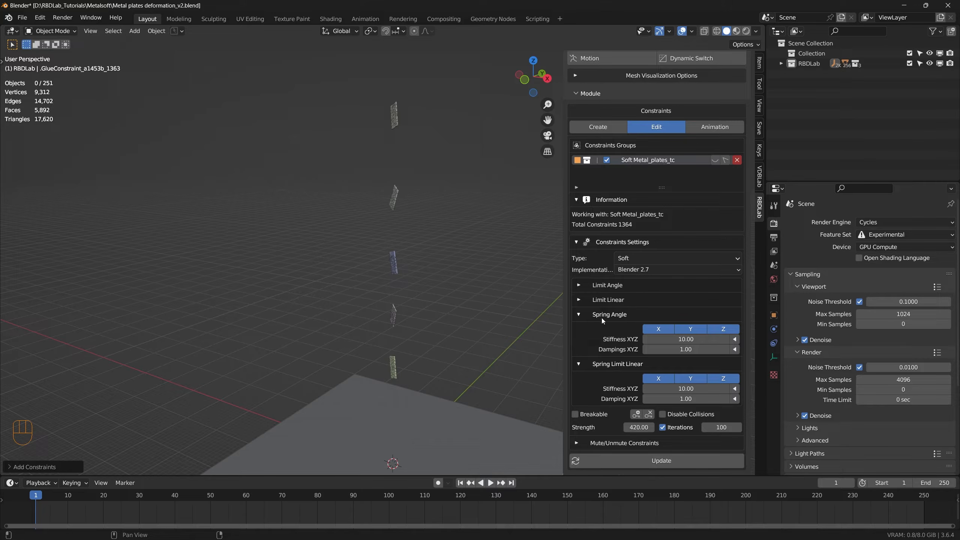
Set the Soft Metal_plates_tc constraints' Spring Angle stiffness to 150 and Spring Limit Linear stiffness to 1500, and update the group.
click(687, 338)
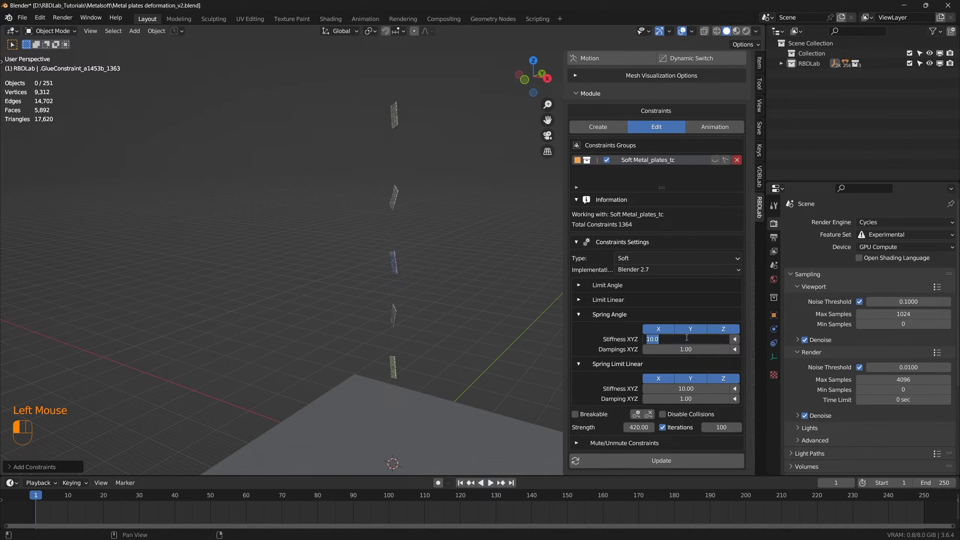
text(150)
key(Return)
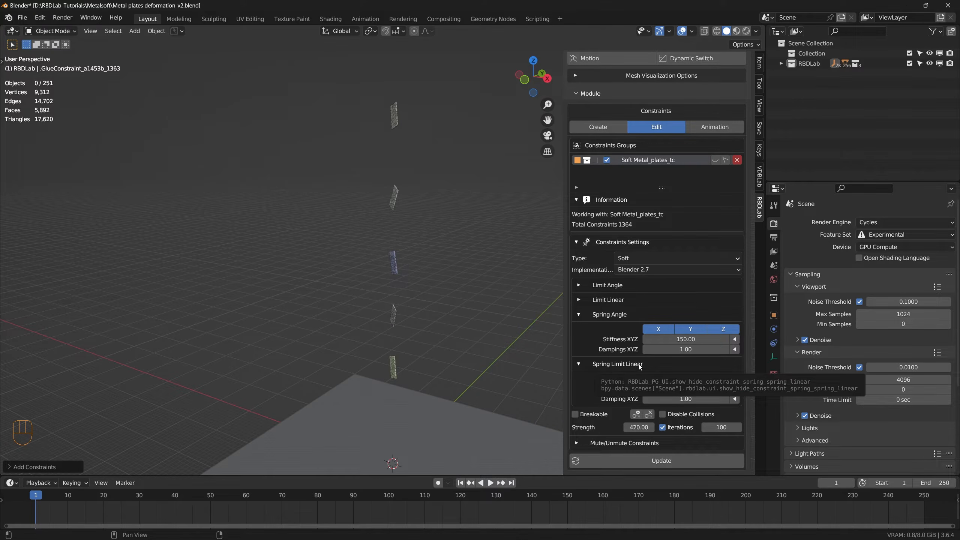
click(685, 389)
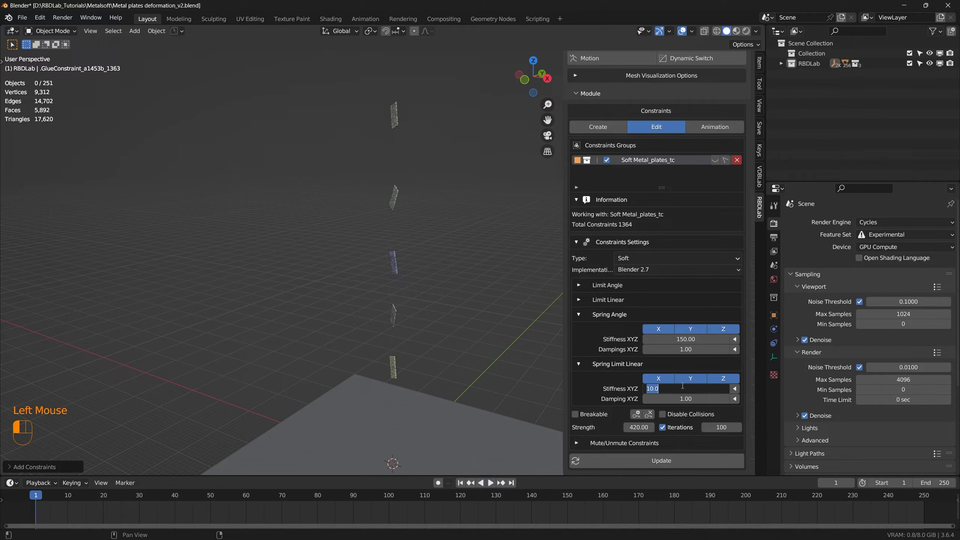
text(1500)
key(Return)
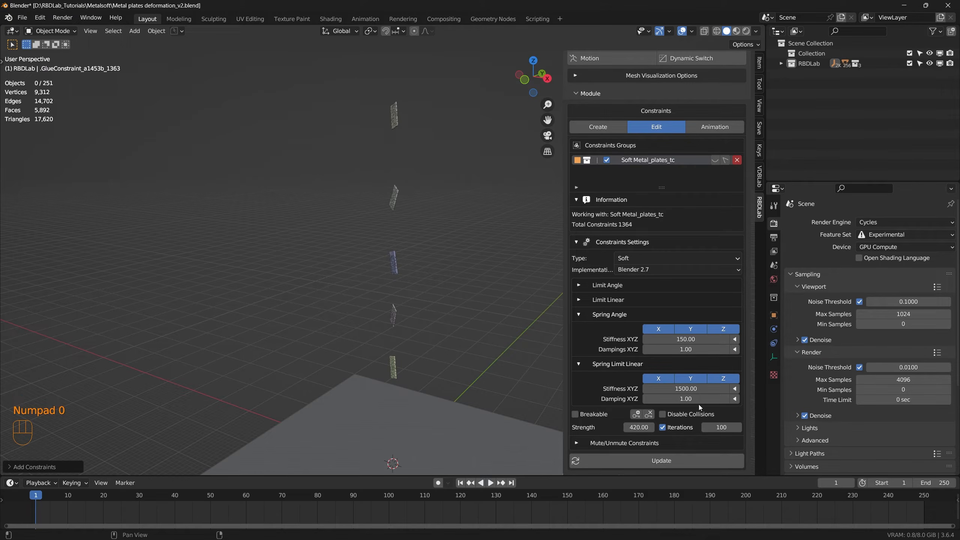
middle_drag(422, 331, 451, 323)
shift+middle_drag(461, 376, 455, 327)
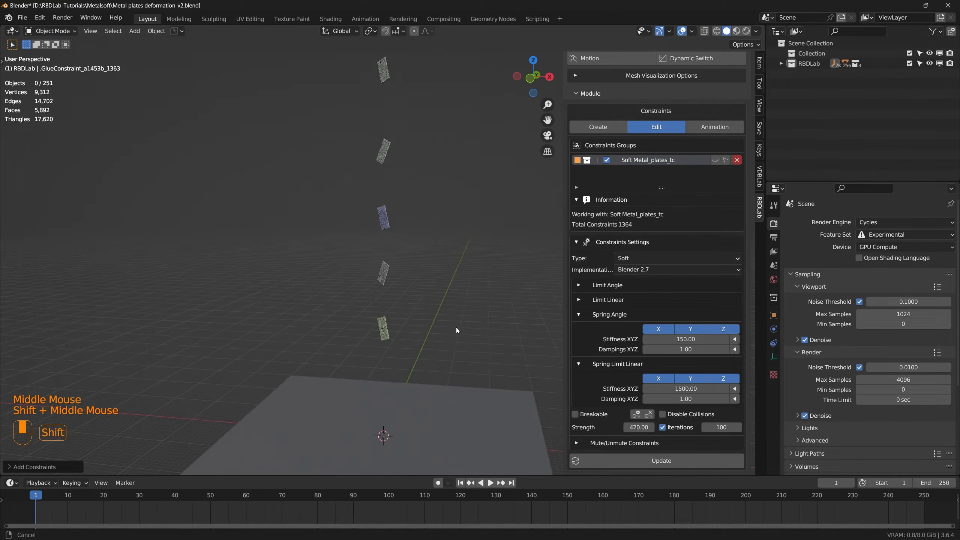
key(shift)
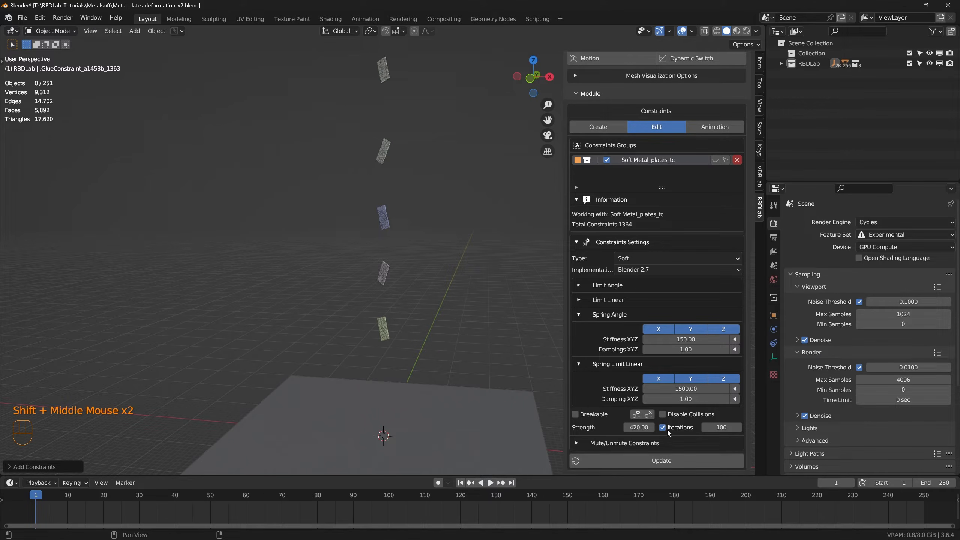
click(667, 461)
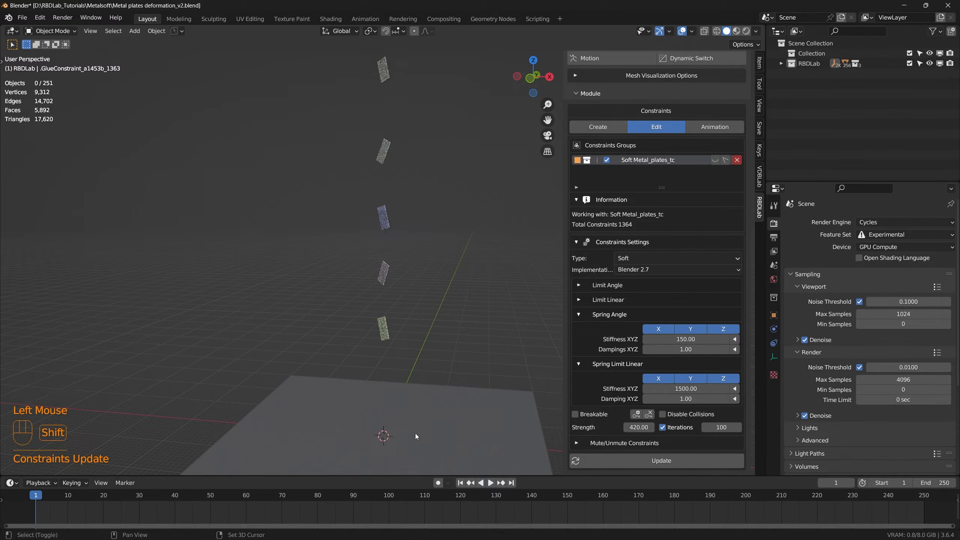
Play the simulation up to the plates' impact on the ground and examine the deformed pile from several angles.
shift+middle_drag(415, 436, 408, 355)
scroll(405, 357, up, 2)
click(488, 483)
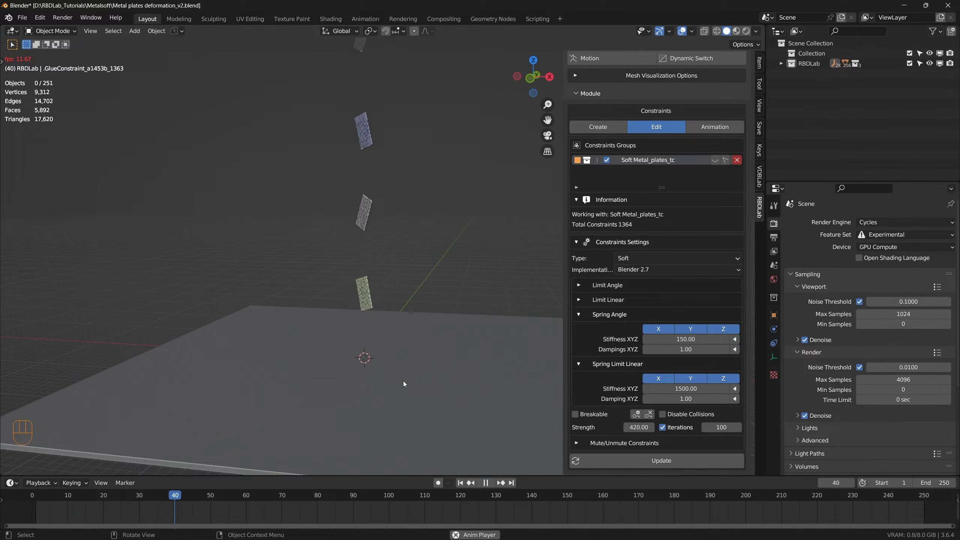
scroll(384, 348, up, 5)
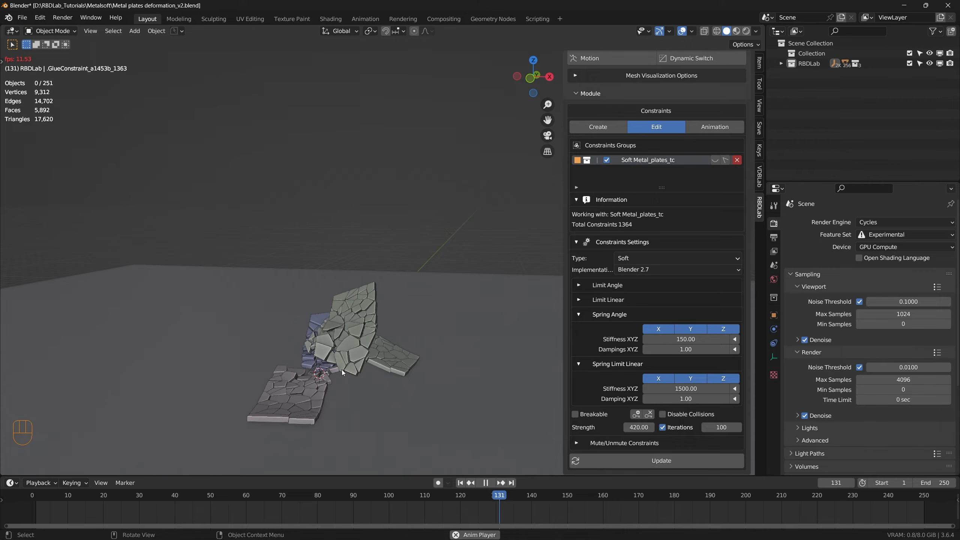
key(space)
middle_drag(331, 364, 465, 369)
scroll(465, 369, up, 2)
middle_drag(465, 369, 291, 420)
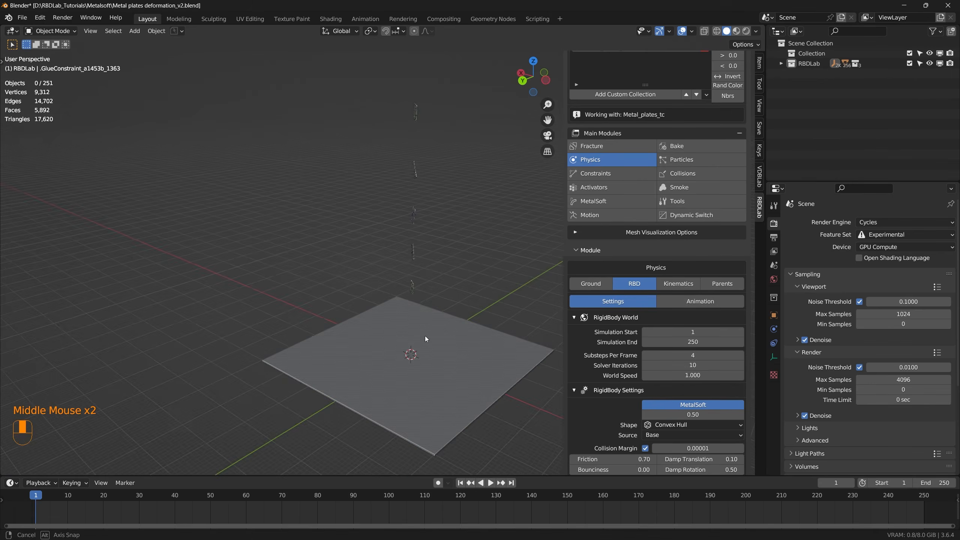
Set the RigidBody World's Substeps Per Frame to 8.
middle_drag(450, 336, 332, 332)
scroll(457, 354, up, 1)
shift+middle_drag(457, 354, 388, 328)
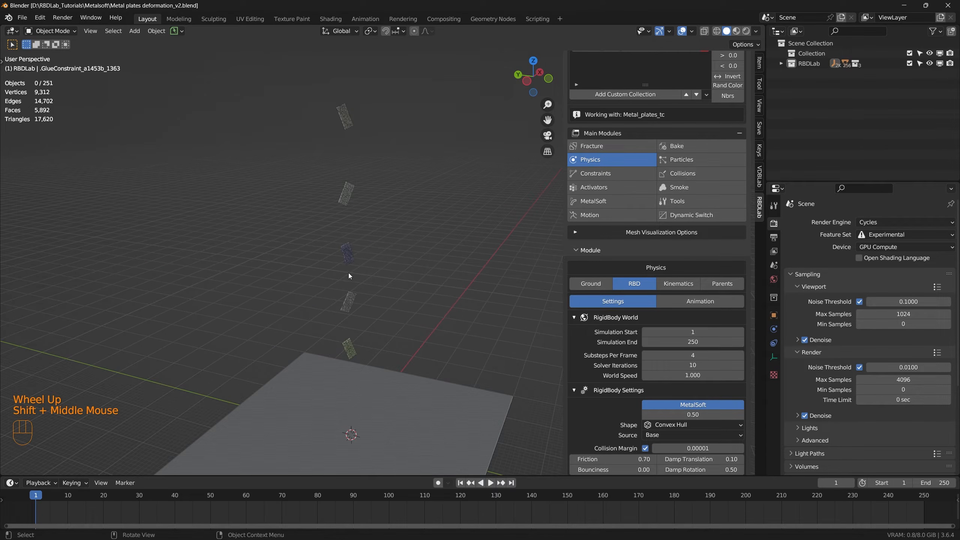
click(693, 355)
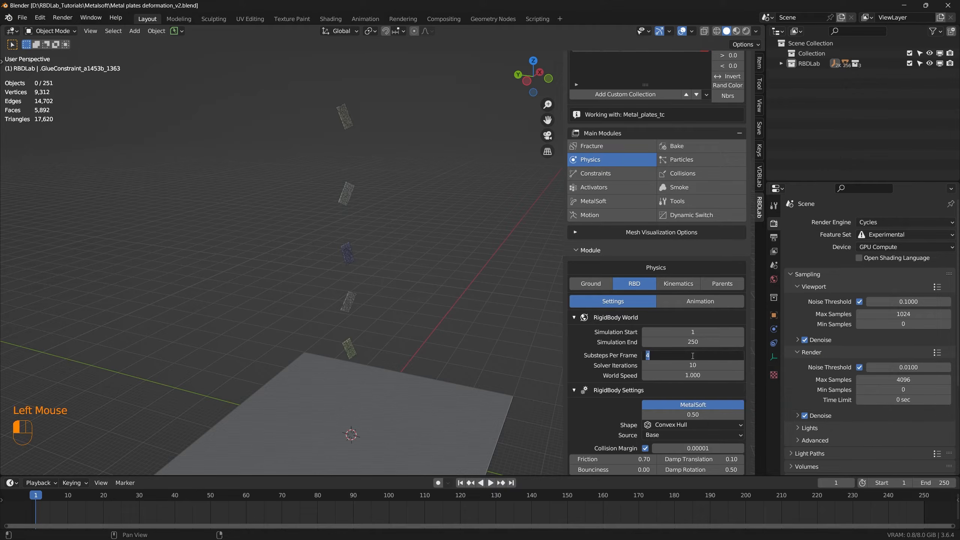
text(8)
key(Return)
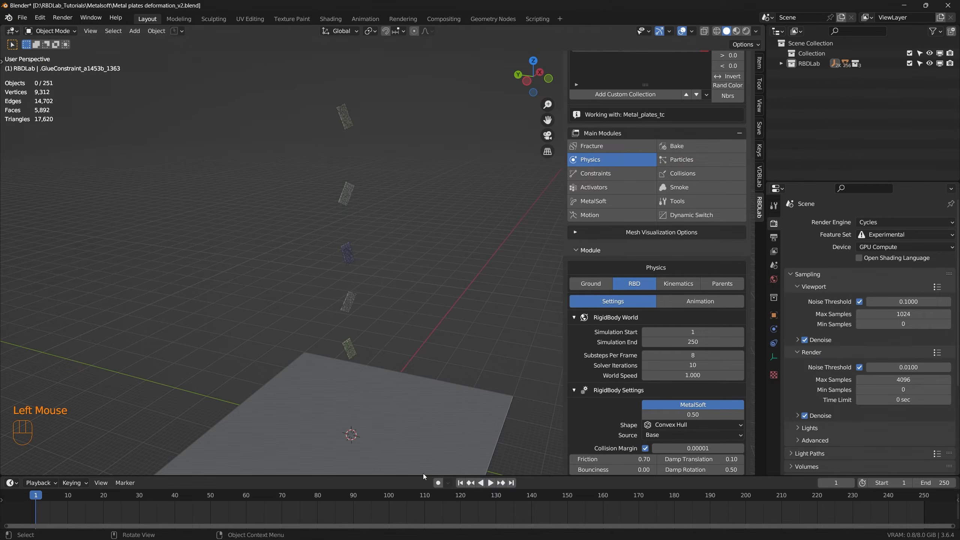
Play the simulation with the new substeps to examine how the fractured plates deform, and return to the first frame.
shift+middle_drag(348, 409, 378, 327)
scroll(351, 302, up, 3)
click(490, 483)
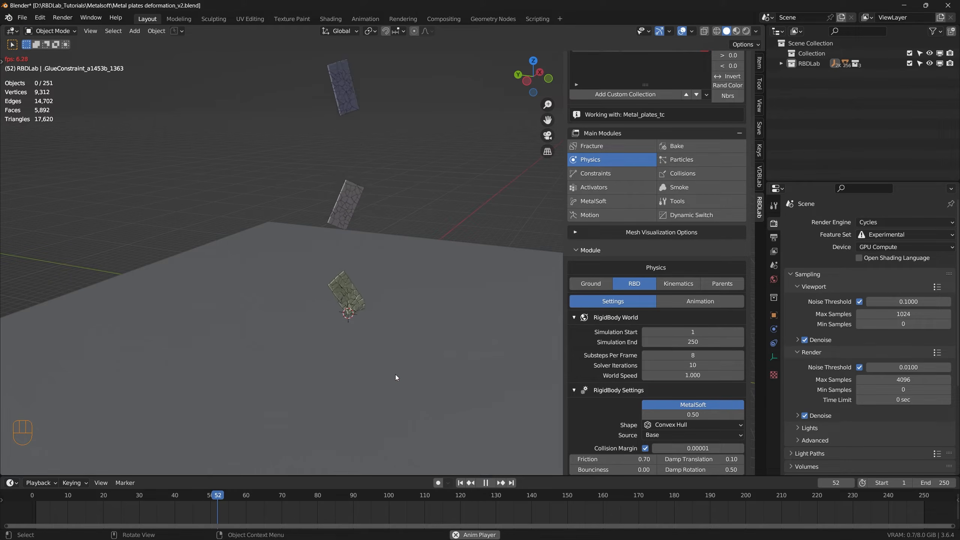
scroll(347, 325, up, 2)
scroll(347, 325, up, 1)
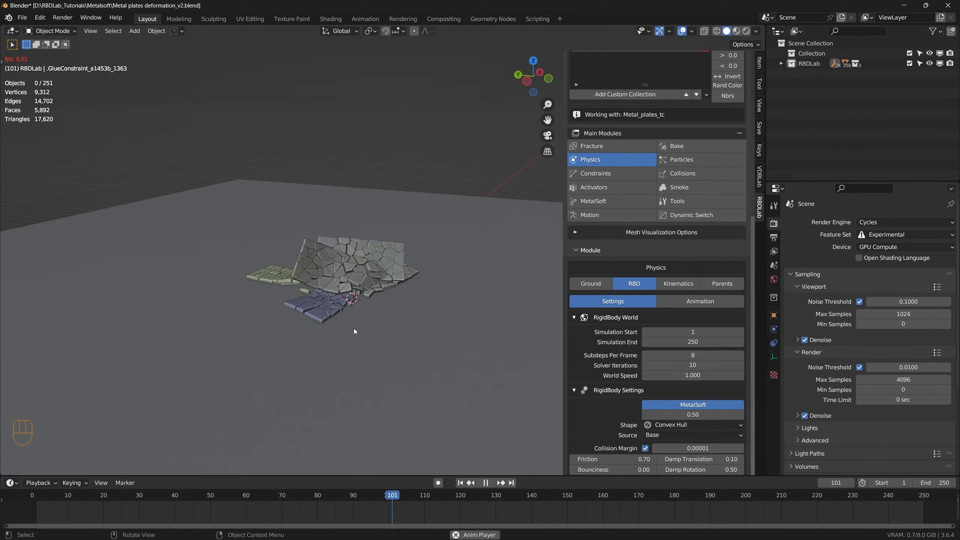
key(space)
shift+middle_drag(376, 349, 390, 376)
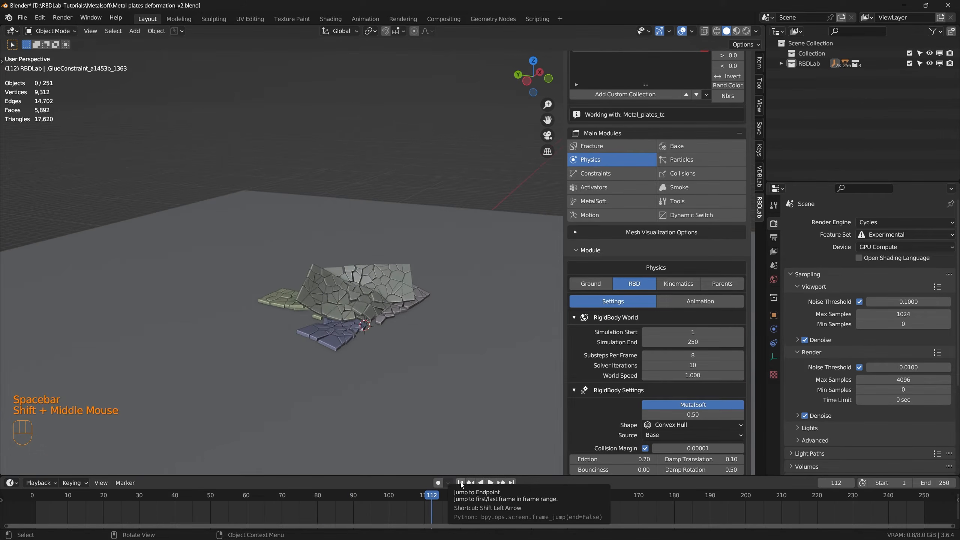
click(460, 483)
scroll(536, 397, down, 4)
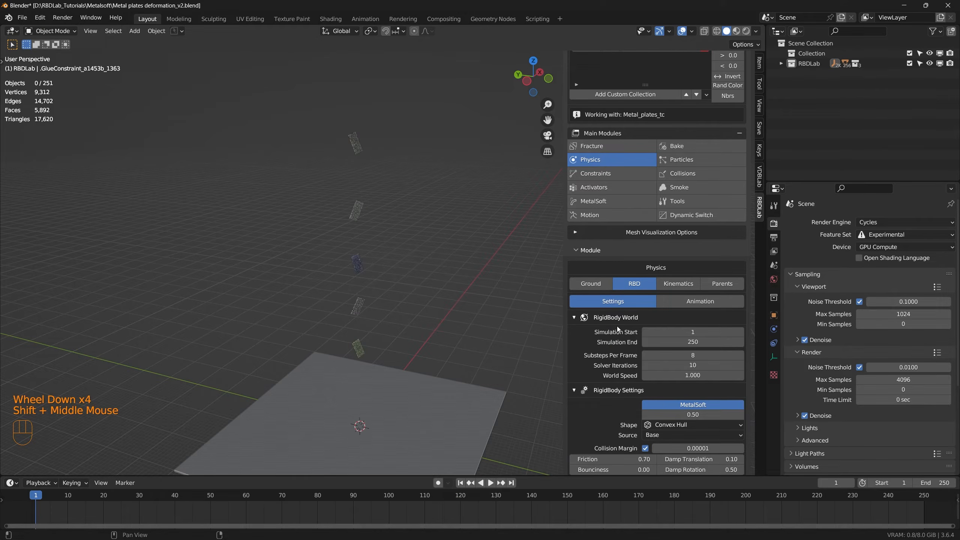
Create the MetalSoft mesh deform for the Metal_plates_tc collection.
click(609, 203)
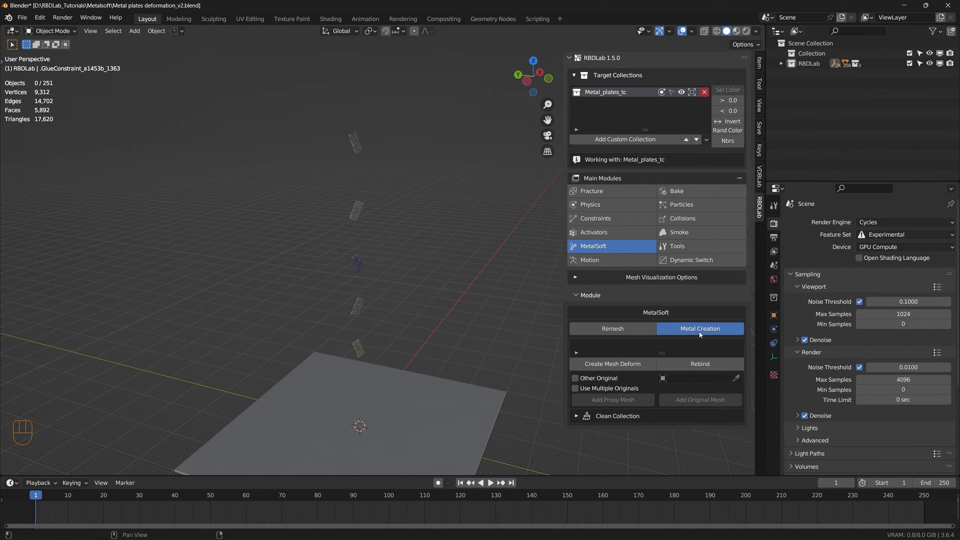
shift+middle_drag(401, 366, 361, 320)
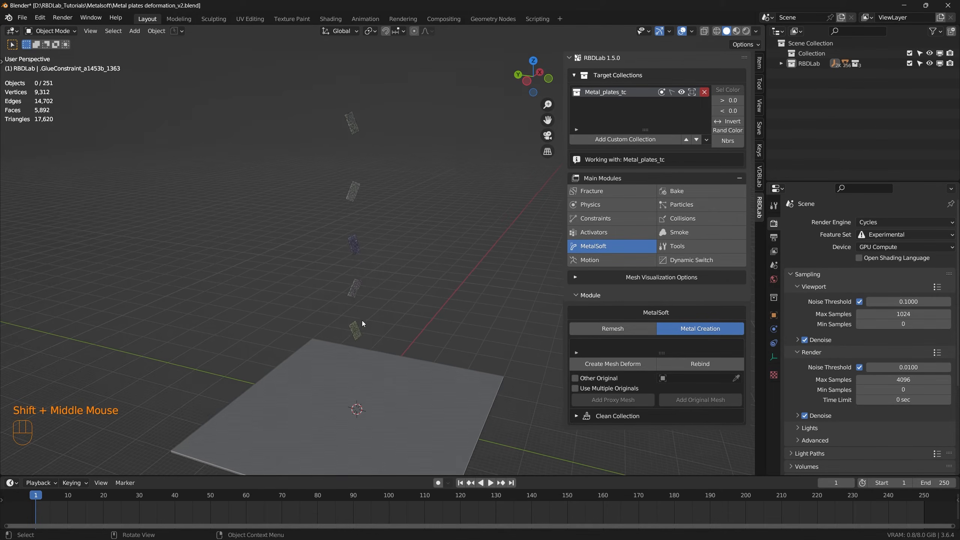
scroll(362, 334, up, 2)
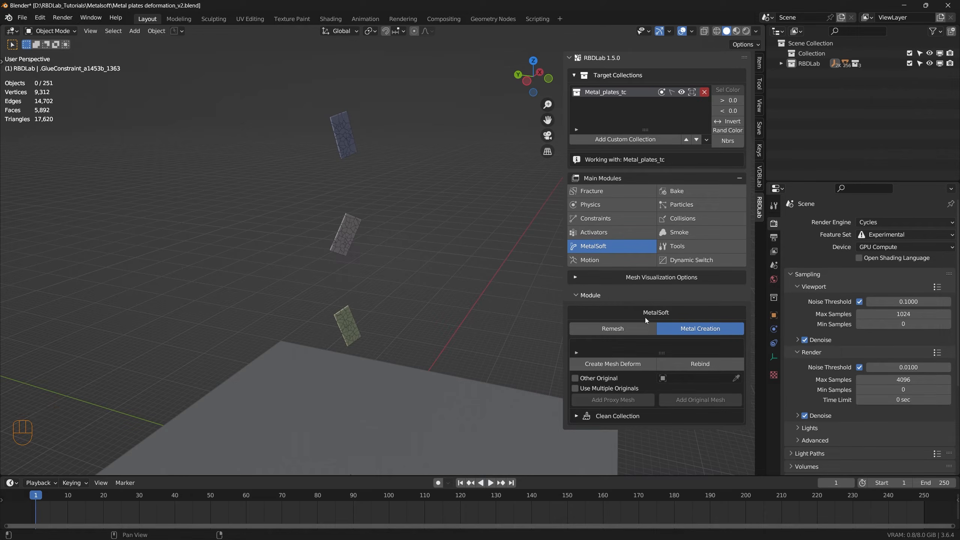
click(618, 328)
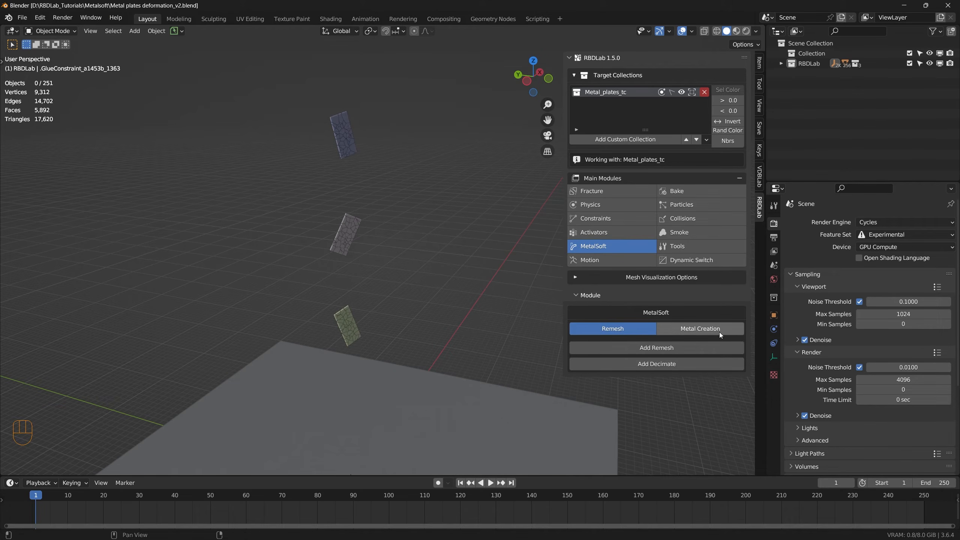
click(703, 330)
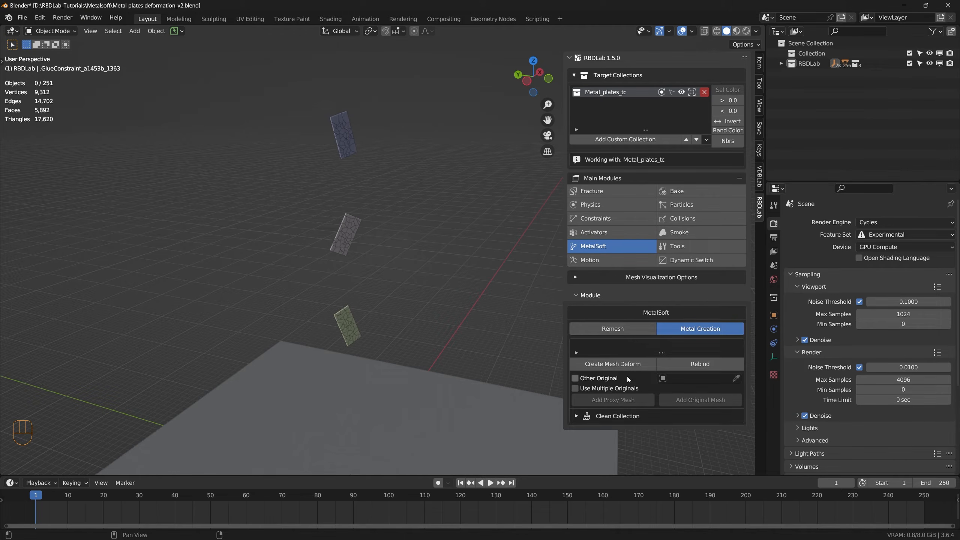
click(607, 363)
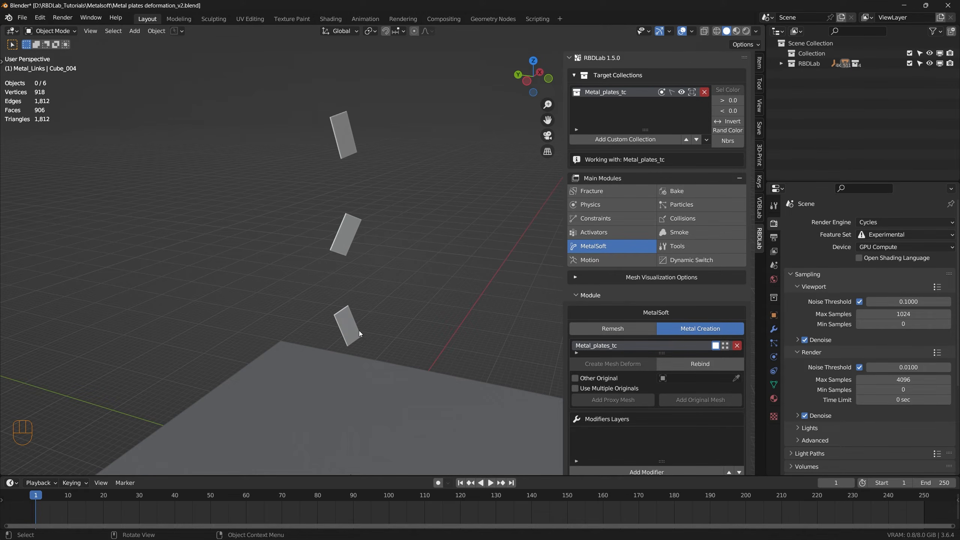
Inspect the mesh subdivisions of the lowest metal plate in Edit Mode and return to Object Mode.
scroll(345, 322, up, 2)
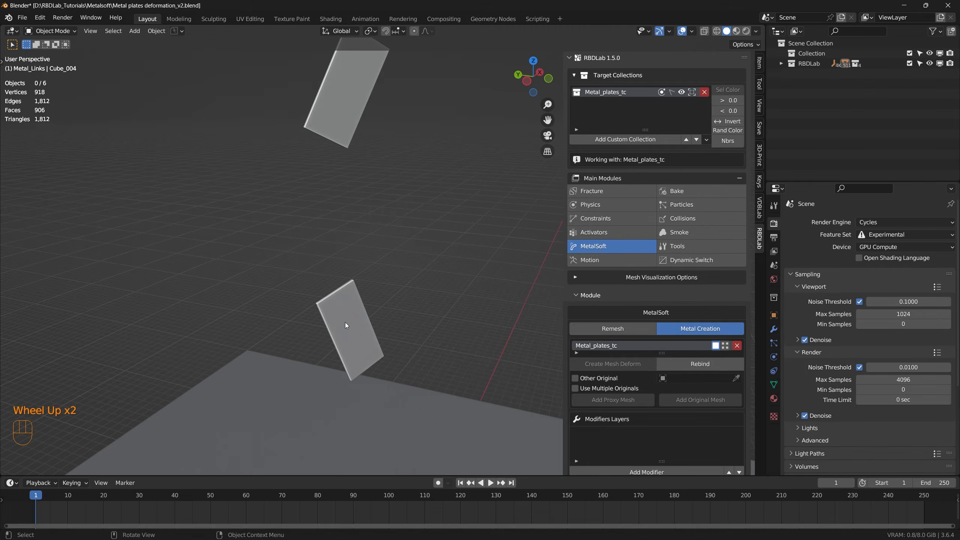
click(351, 332)
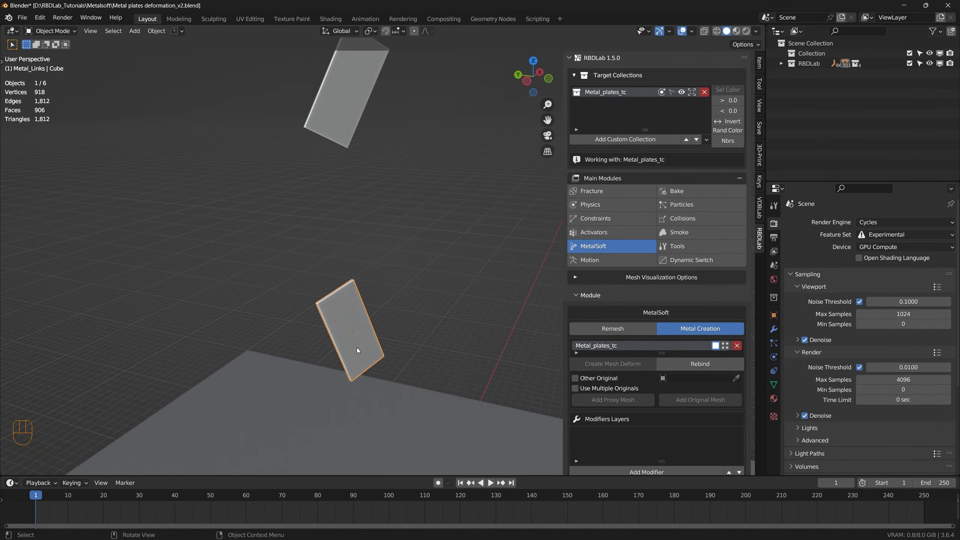
key(Tab)
scroll(331, 332, up, 3)
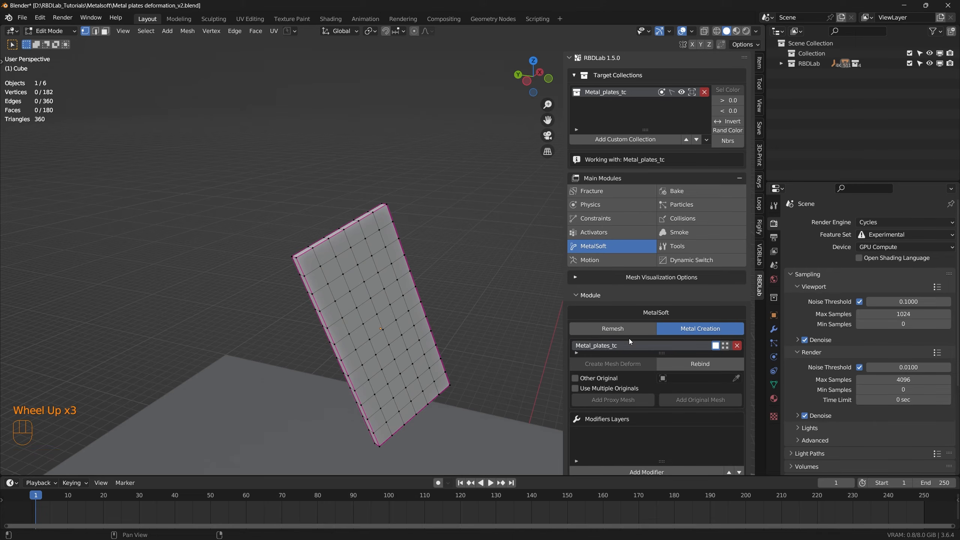
click(699, 364)
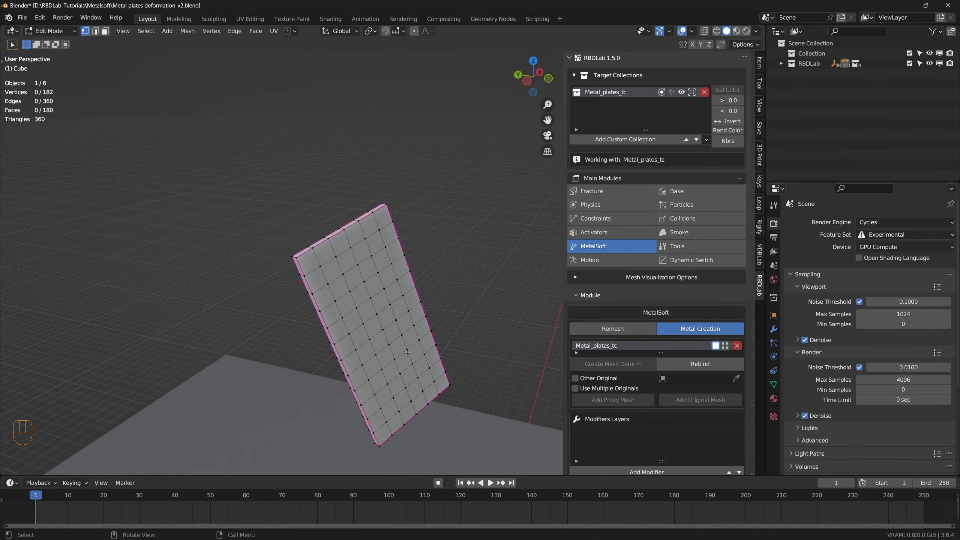
scroll(382, 354, down, 3)
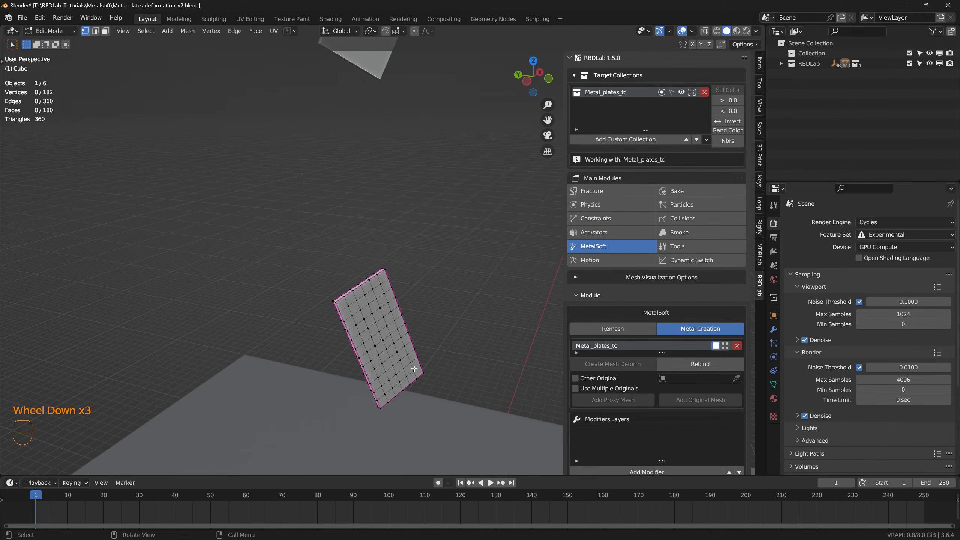
key(Tab)
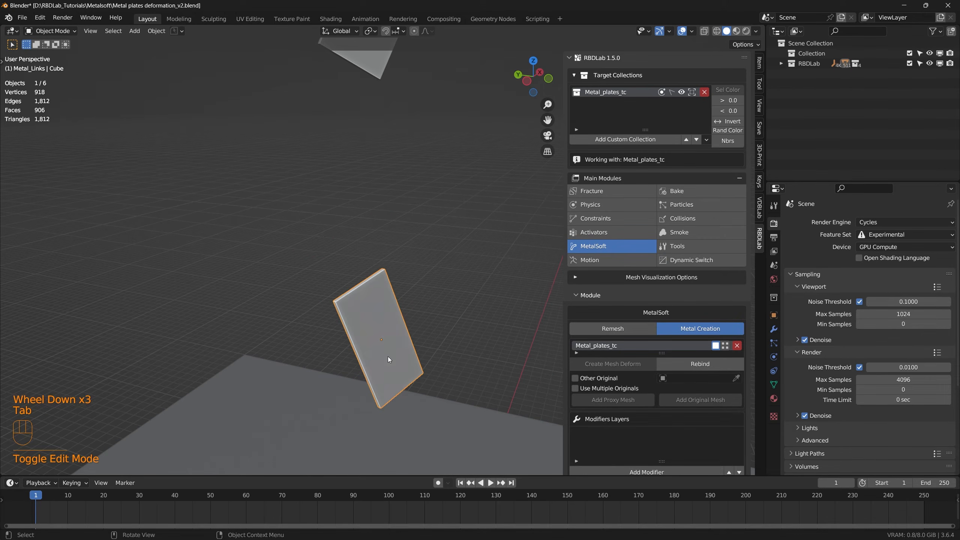
Play the simulation to examine how the solid metal plates bend on the ground, and return to the first frame.
scroll(626, 389, down, 2)
shift+middle_drag(426, 385, 412, 239)
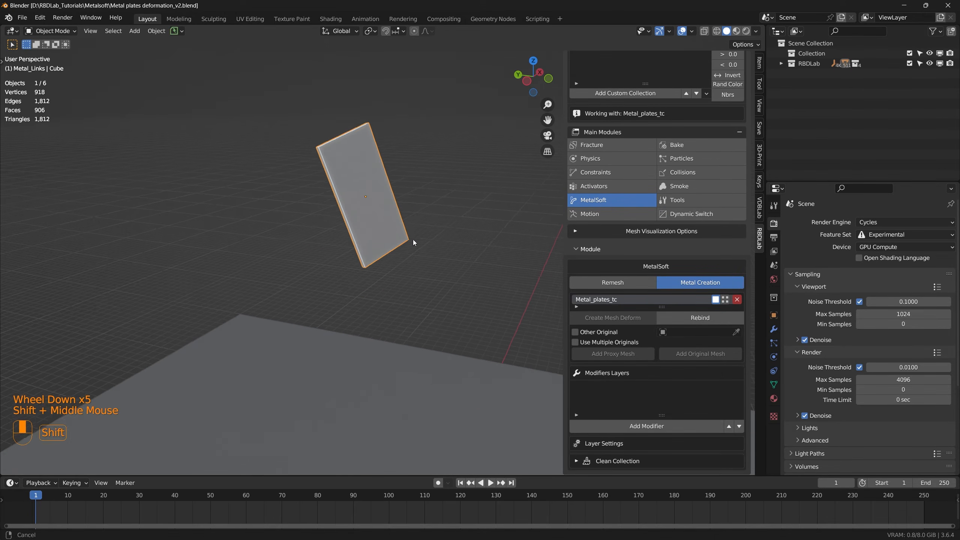
scroll(412, 244, down, 2)
shift+middle_drag(421, 377, 379, 327)
scroll(371, 356, down, 2)
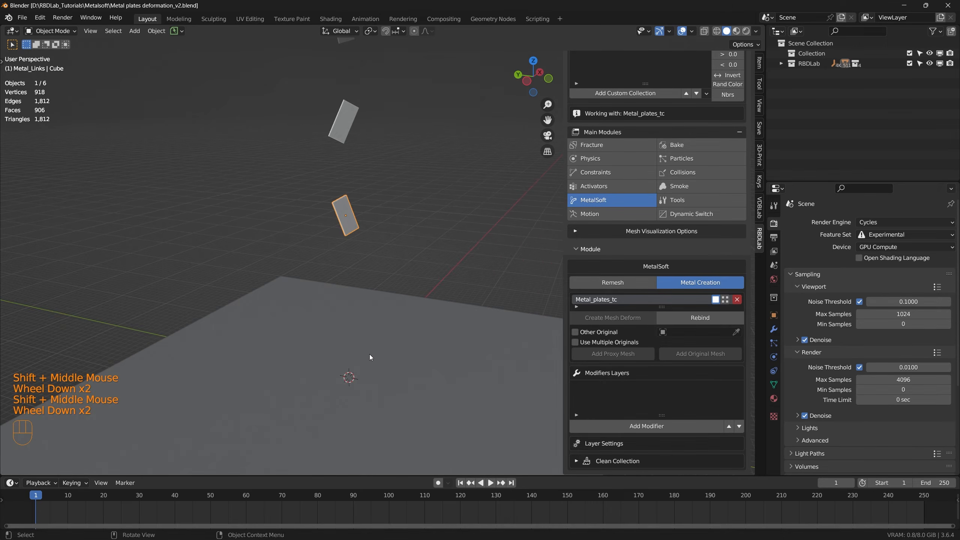
scroll(361, 317, up, 2)
key(space)
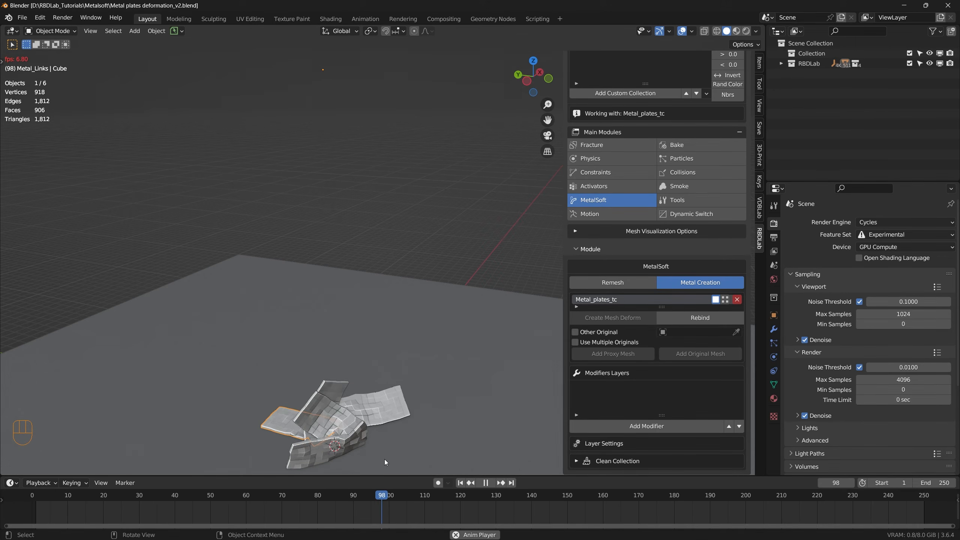
middle_drag(381, 425, 362, 434)
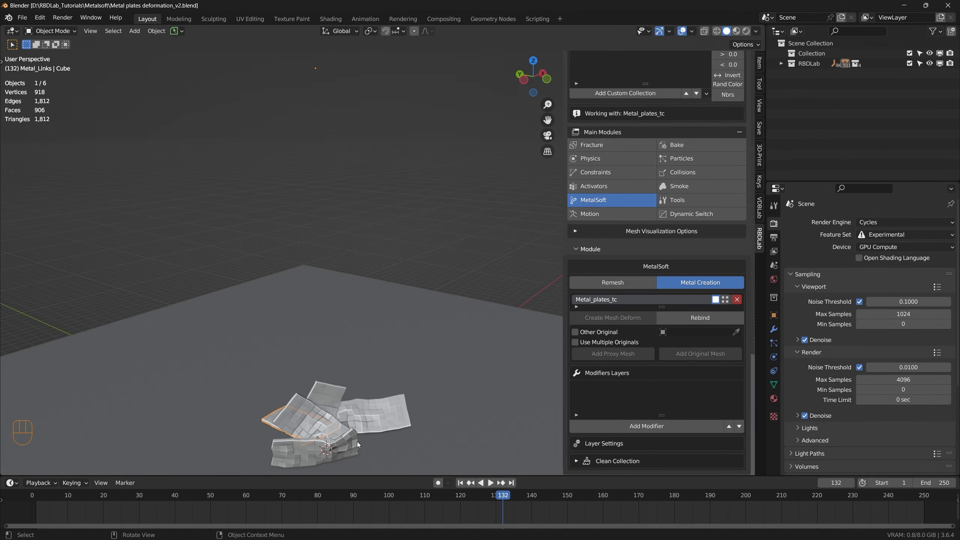
click(461, 483)
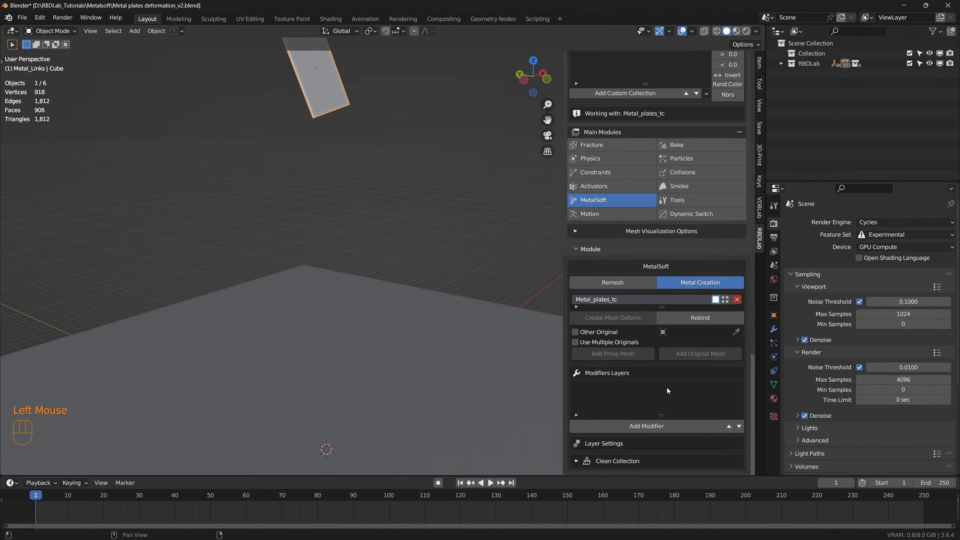
Add a Subsurf modifier layer to the Metal_plates_tc deform, set its Levels to 2, and update the modifiers.
click(654, 424)
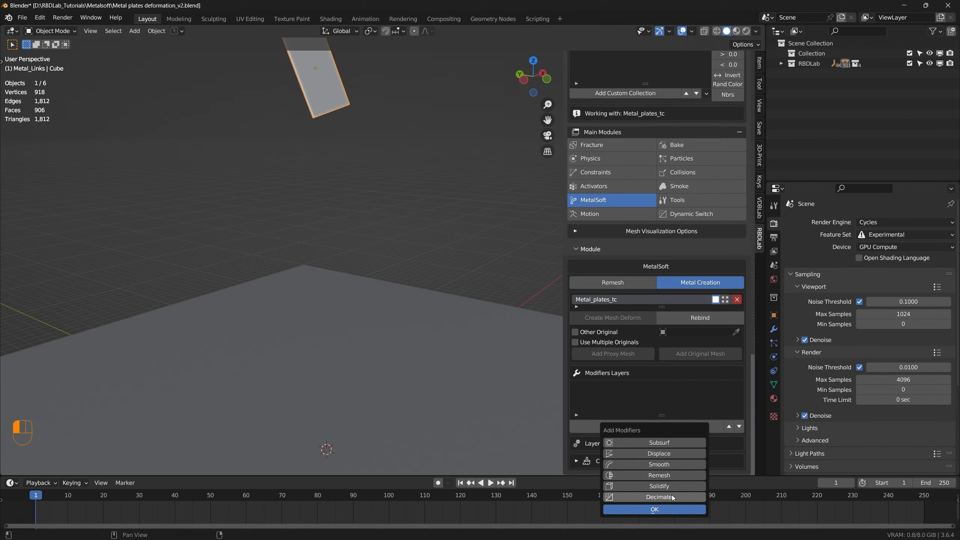
click(660, 443)
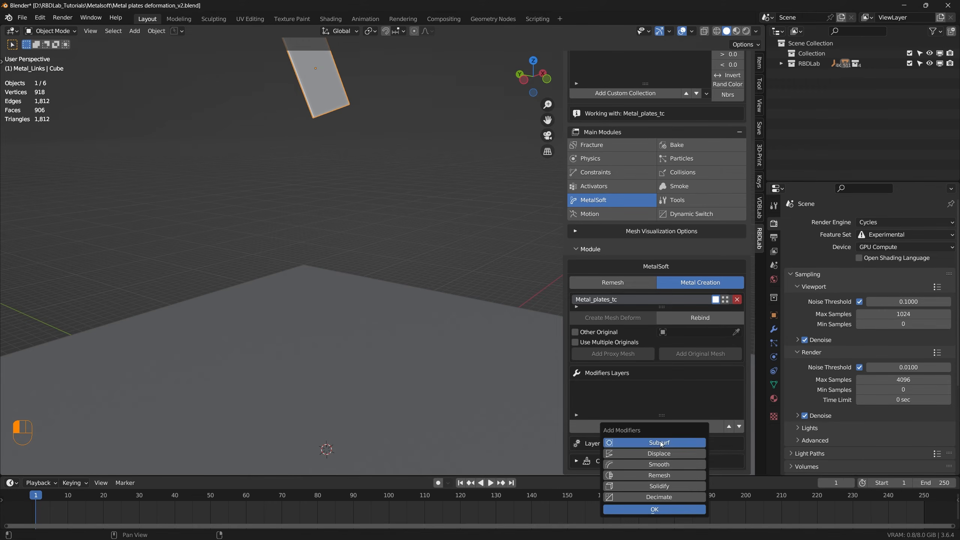
click(660, 510)
scroll(684, 410, down, 2)
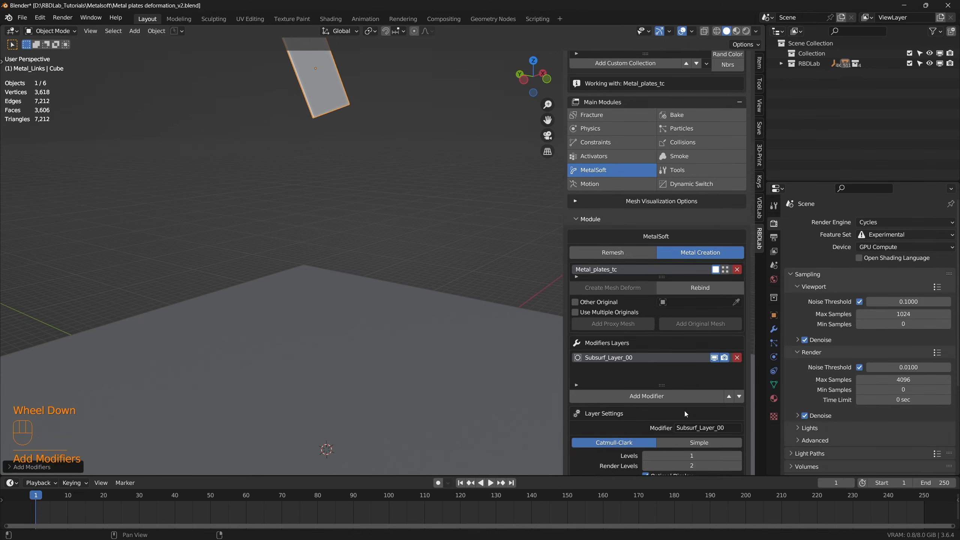
click(738, 405)
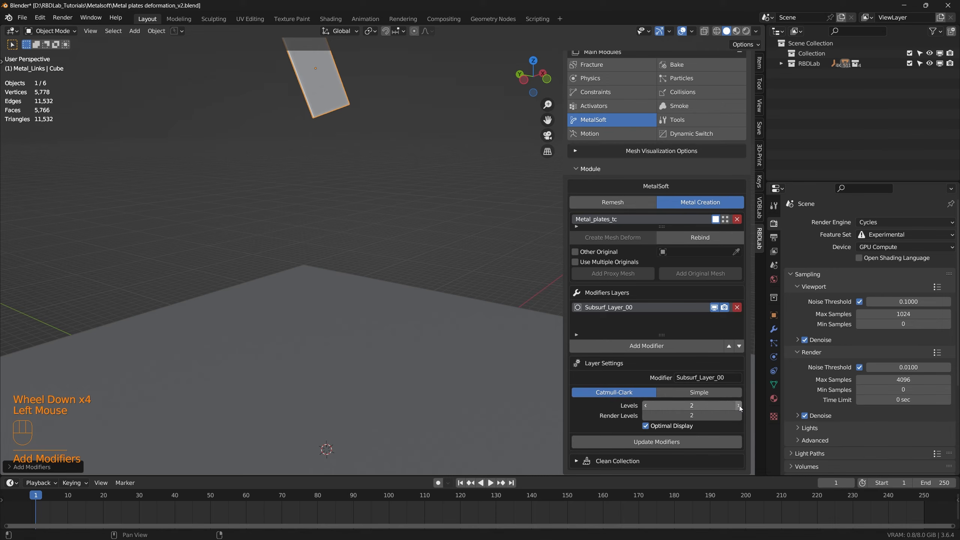
click(659, 442)
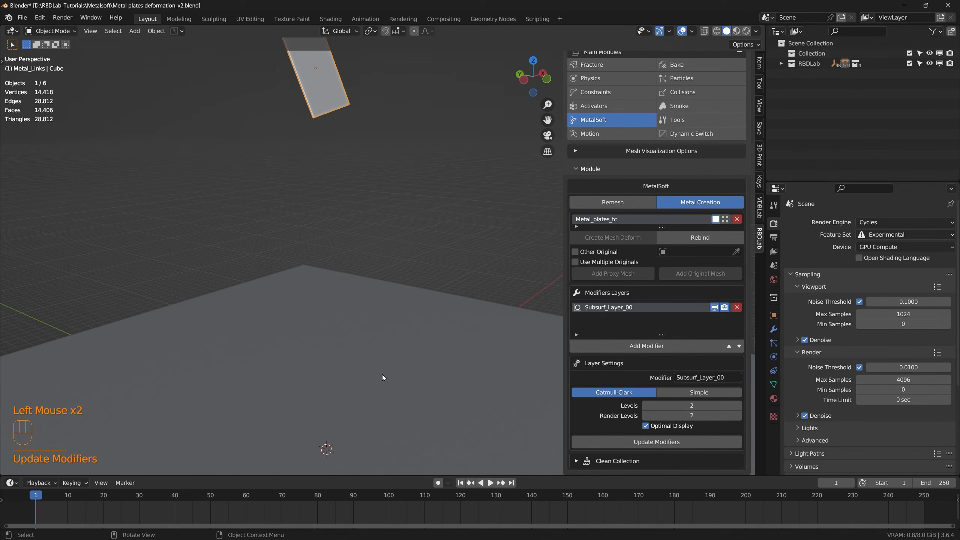
Play the simulation to examine the subdivided plates bending on the ground, pausing after they land.
key(space)
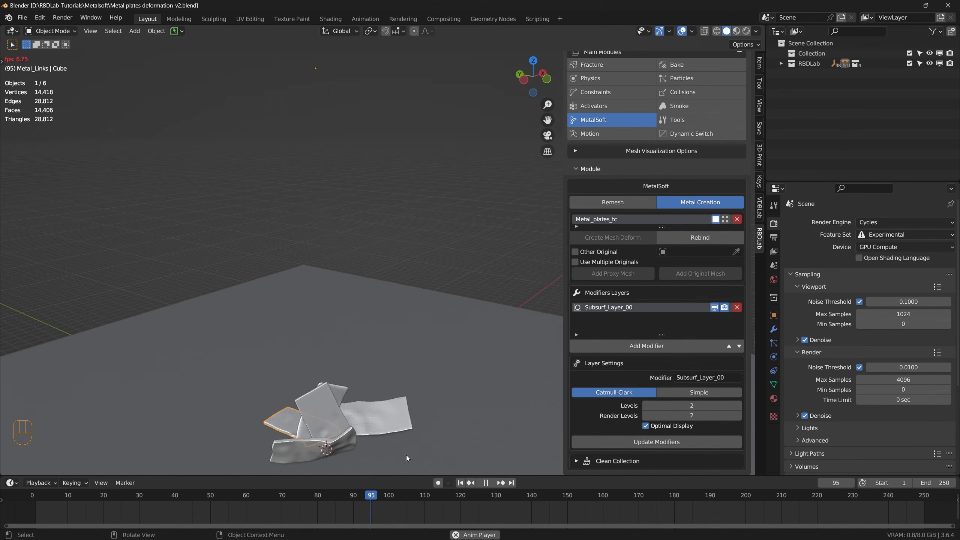
middle_drag(358, 410, 383, 374)
key(space)
Select the metal plates together with the ground, apply Shade Smooth, and return to the first frame.
drag(452, 420, 277, 305)
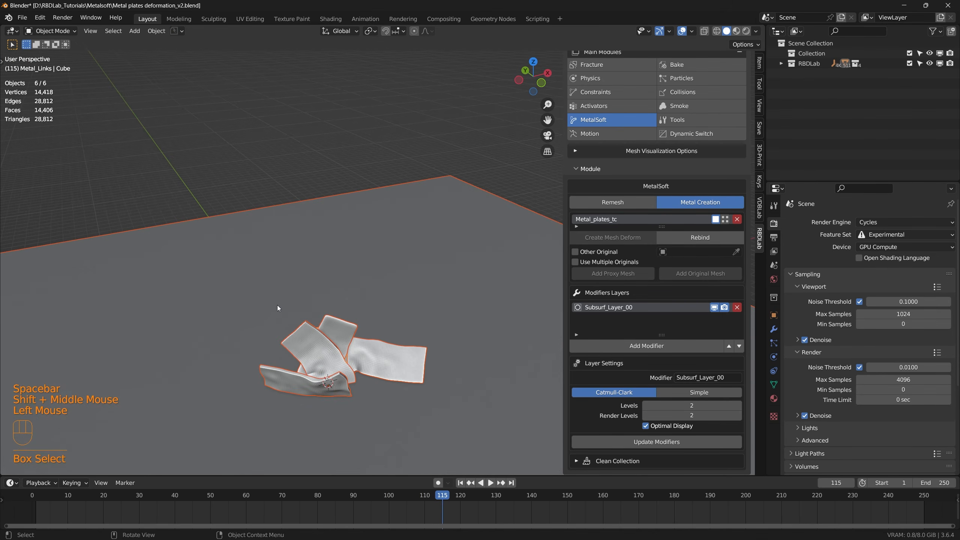
right_click(325, 346)
click(324, 345)
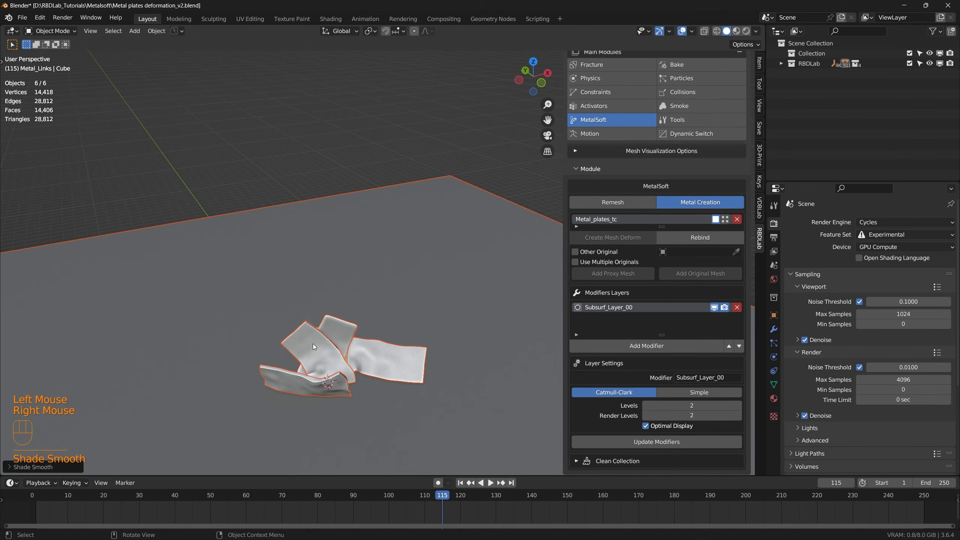
click(461, 482)
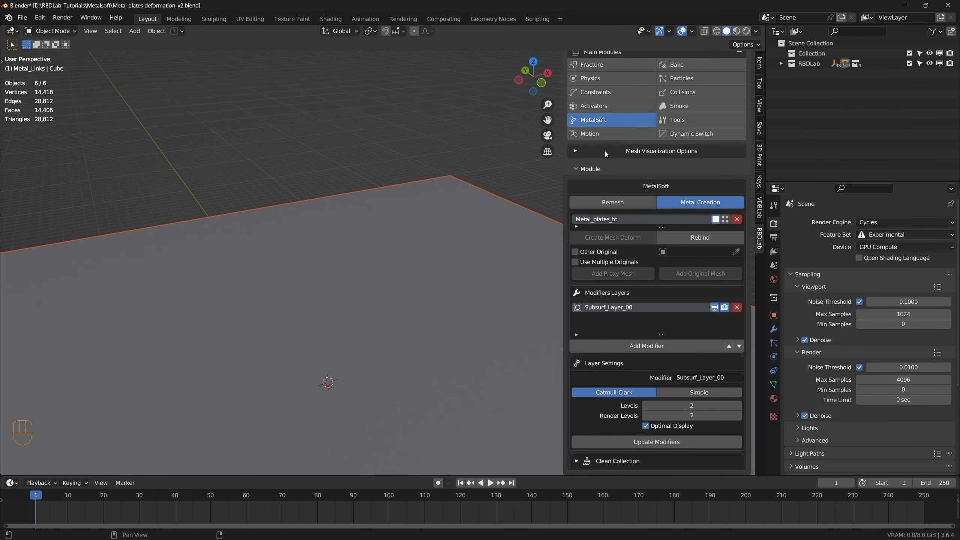
With nothing selected, render a viewport flipbook of the simulation from the Mesh Visualization Options and play it back.
click(575, 152)
click(466, 160)
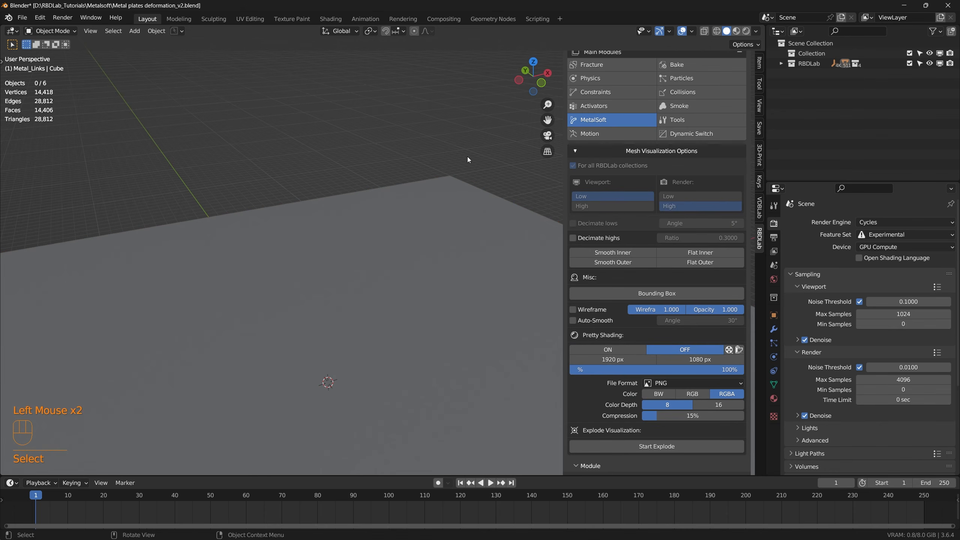
click(729, 350)
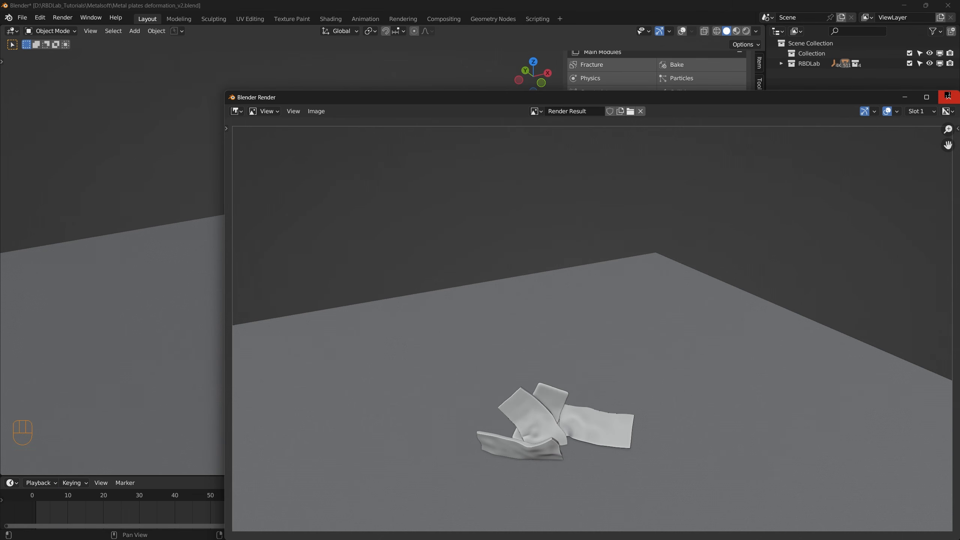
click(949, 97)
click(739, 350)
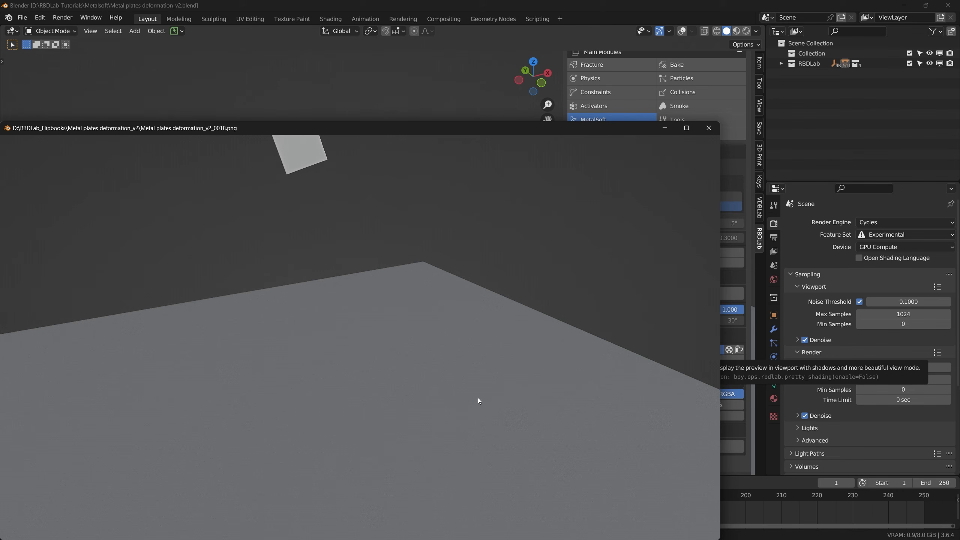
click(710, 128)
click(575, 152)
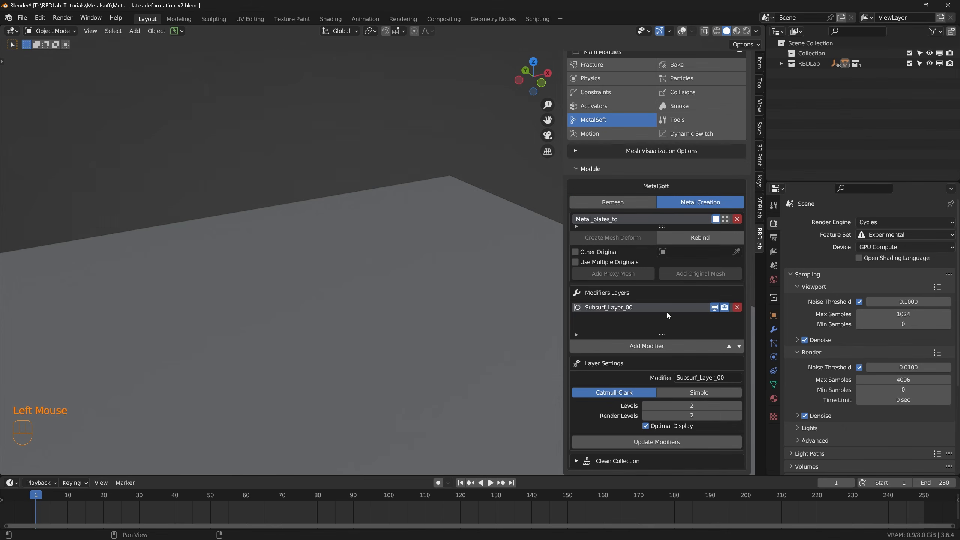
middle_drag(340, 321, 326, 332)
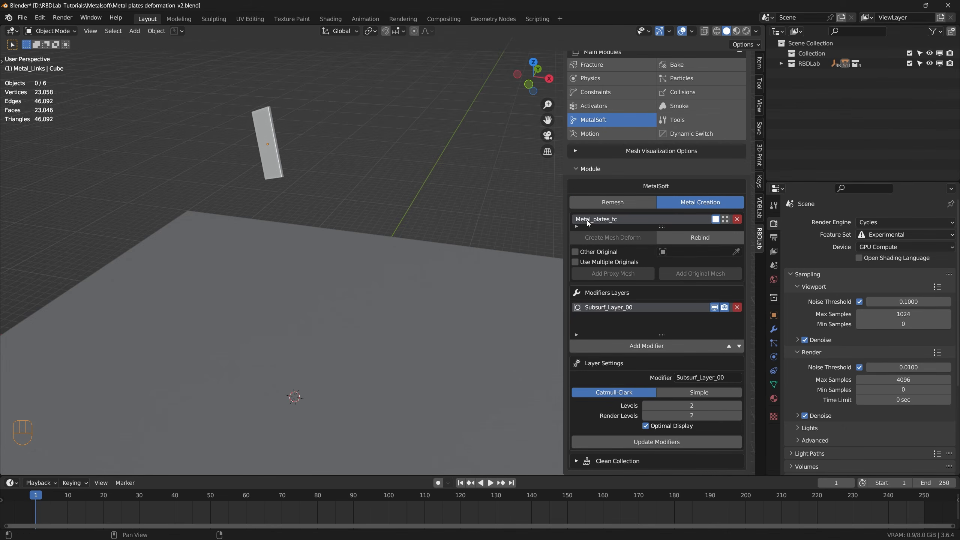
scroll(600, 200, up, 3)
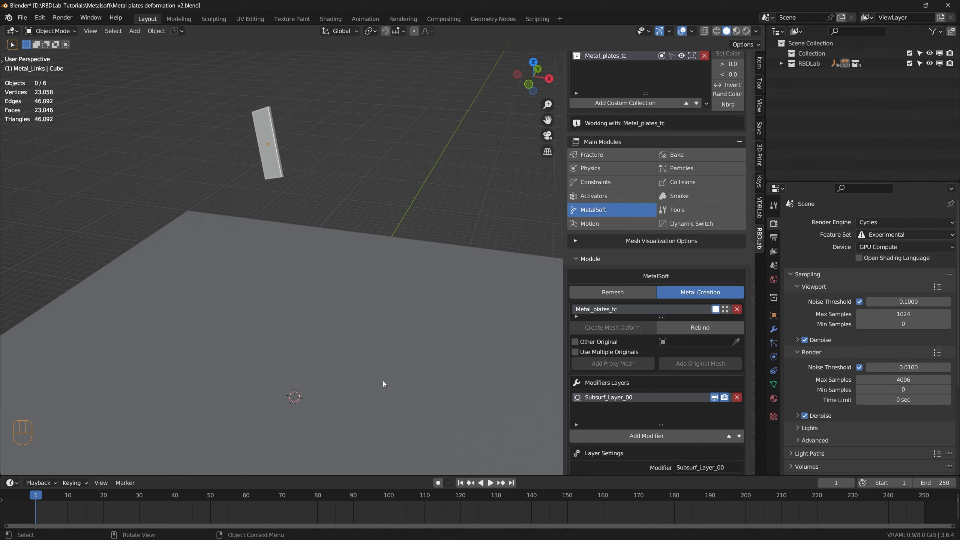
scroll(604, 370, down, 4)
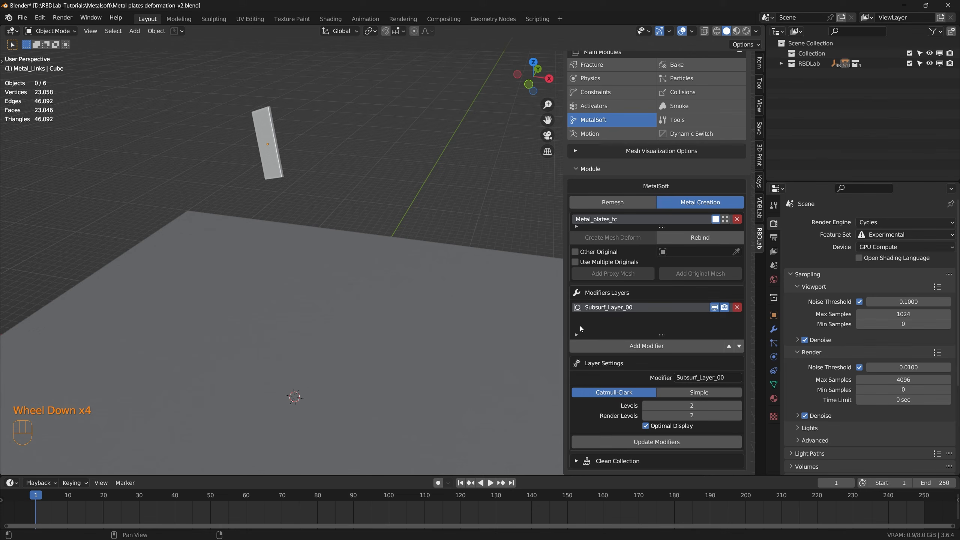